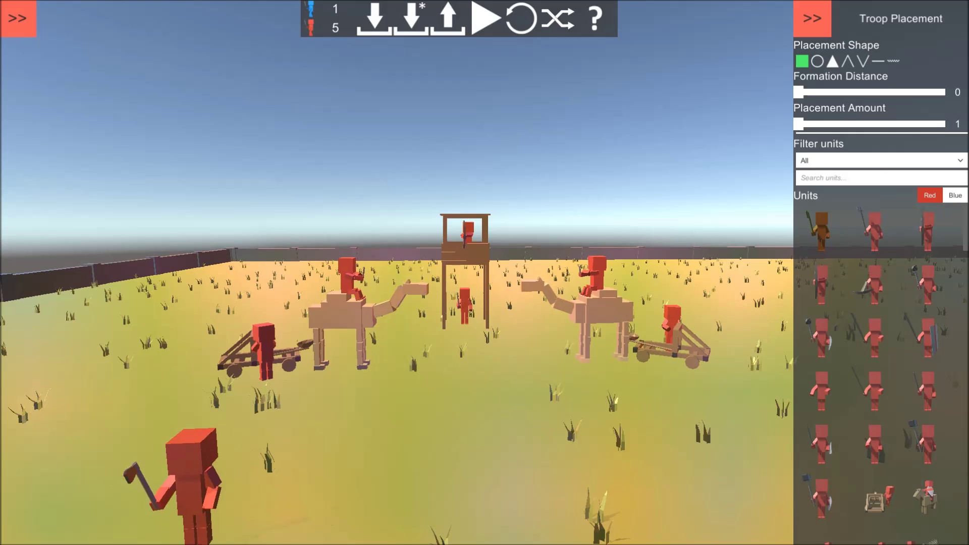
scroll(483, 418, up, 5)
Fly the camera around the watchtower soldier and over to the catapult
key(a)
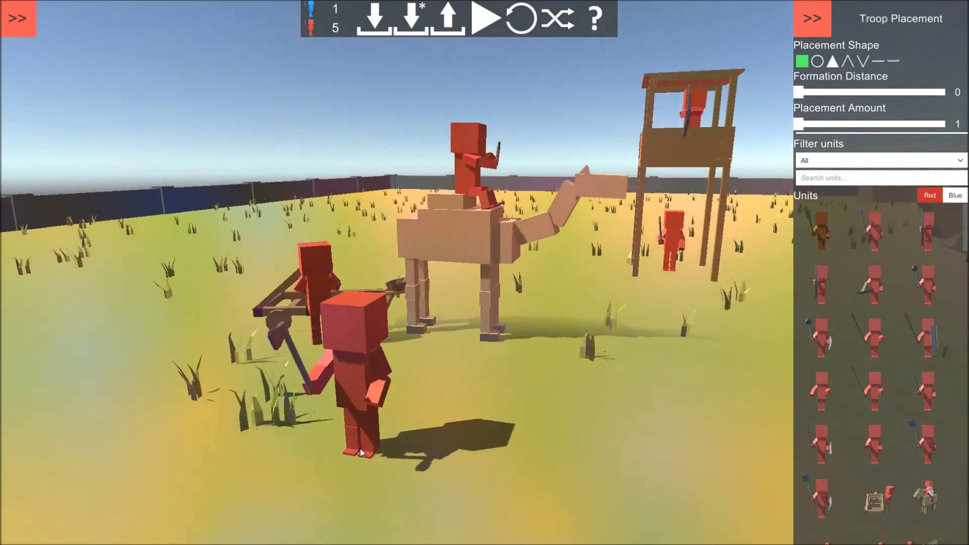
drag(449, 461, 638, 338)
key(s)
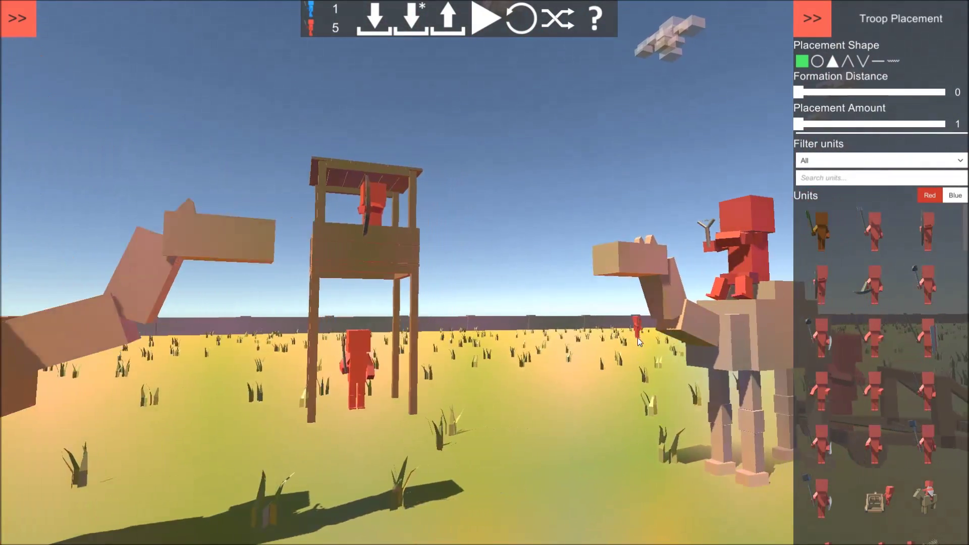
key(w)
drag(628, 340, 446, 244)
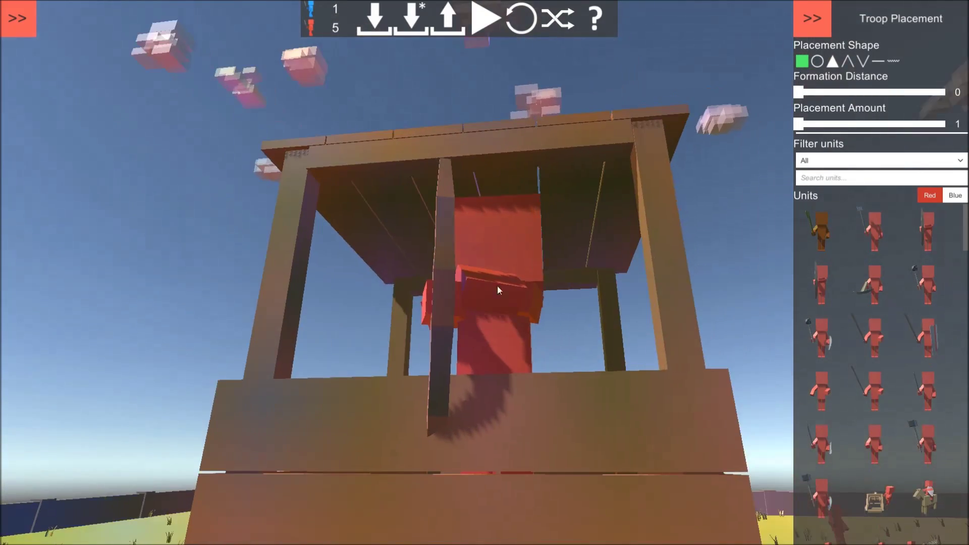
key(w)
mouse_move(497, 285)
mouse_down()
mouse_move(712, 498)
mouse_move(651, 7)
mouse_up()
key(s)
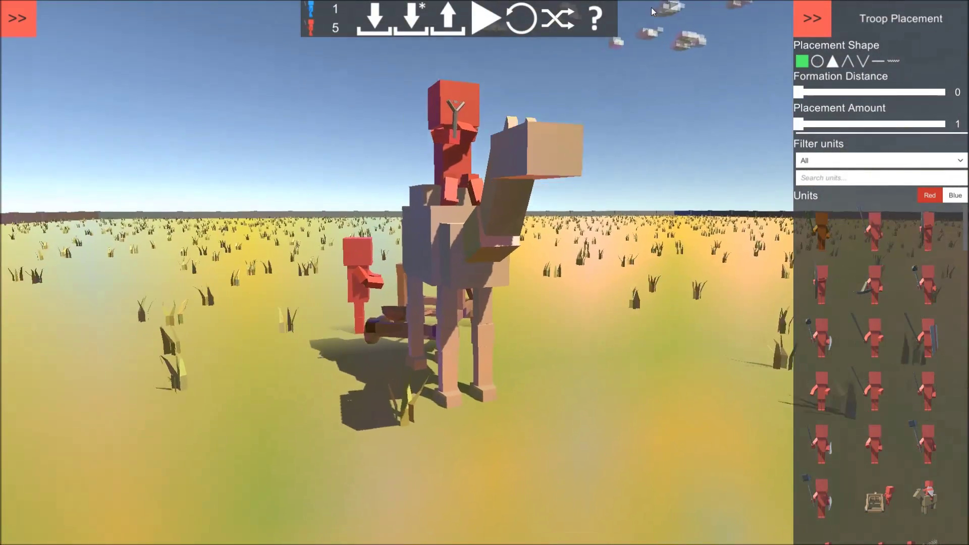
key(w)
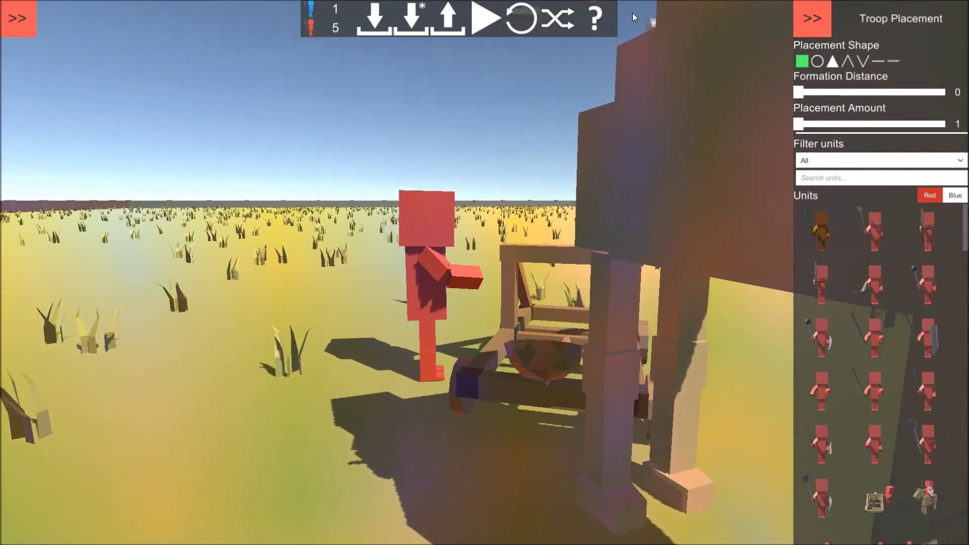
drag(638, 21, 682, 46)
Tour the field, the camel rider, the red axe soldier and the lone blue soldier
key(a)
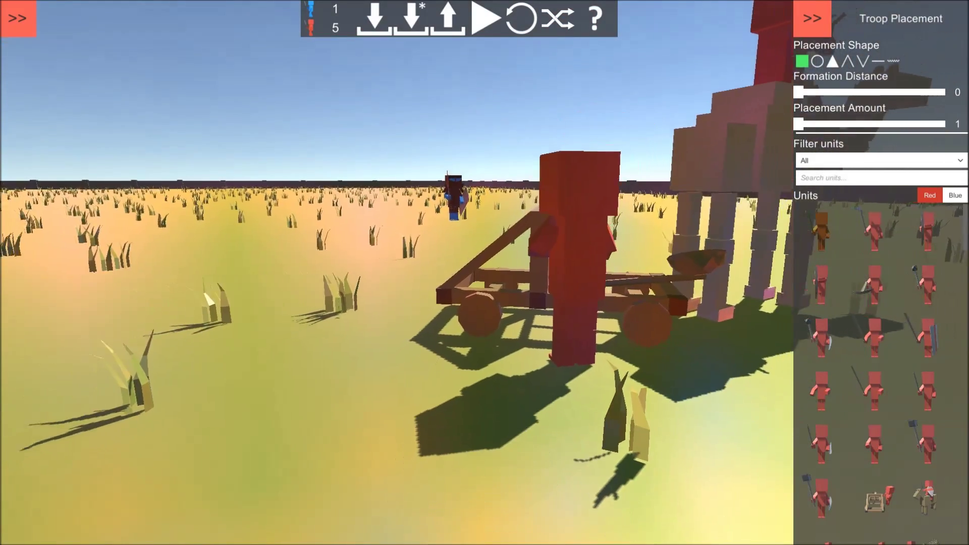
drag(485, 273, 303, 228)
key(s)
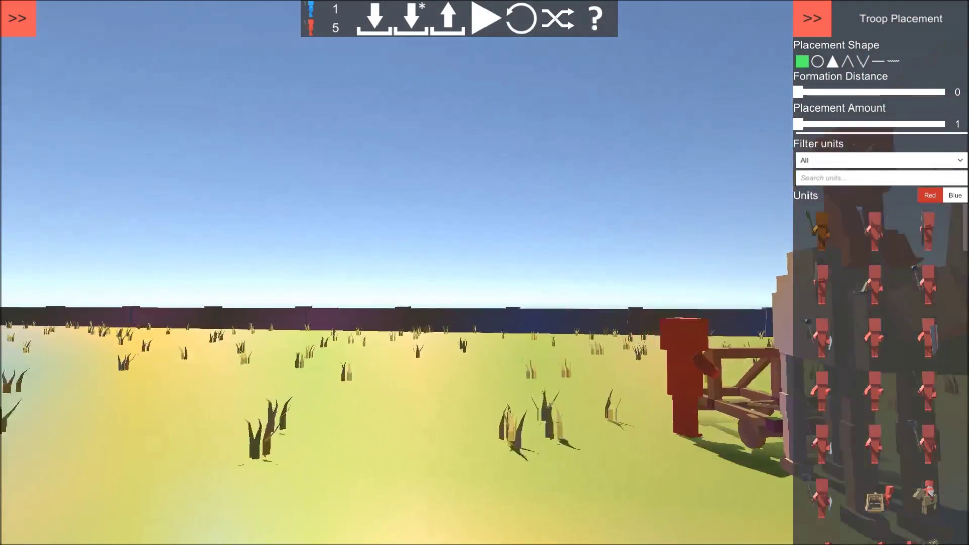
key(w)
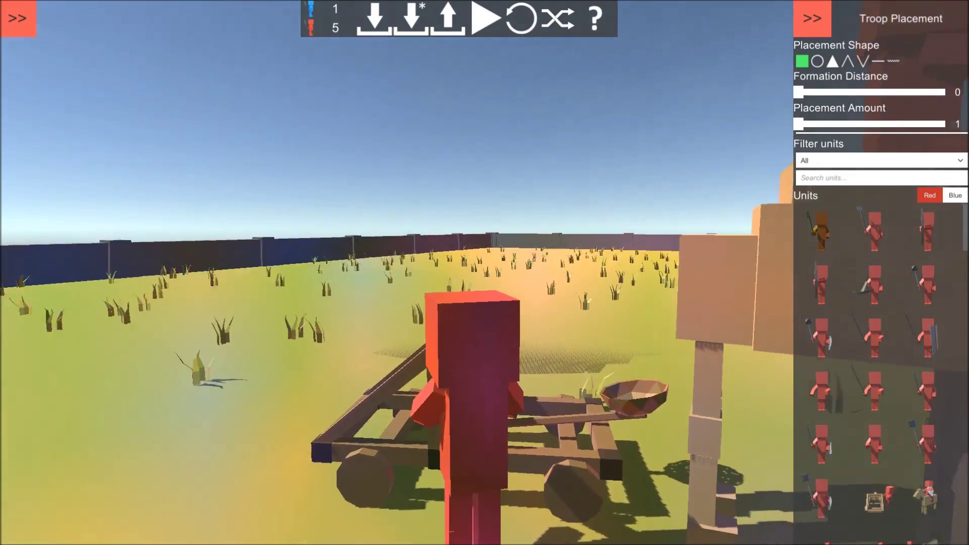
key(s)
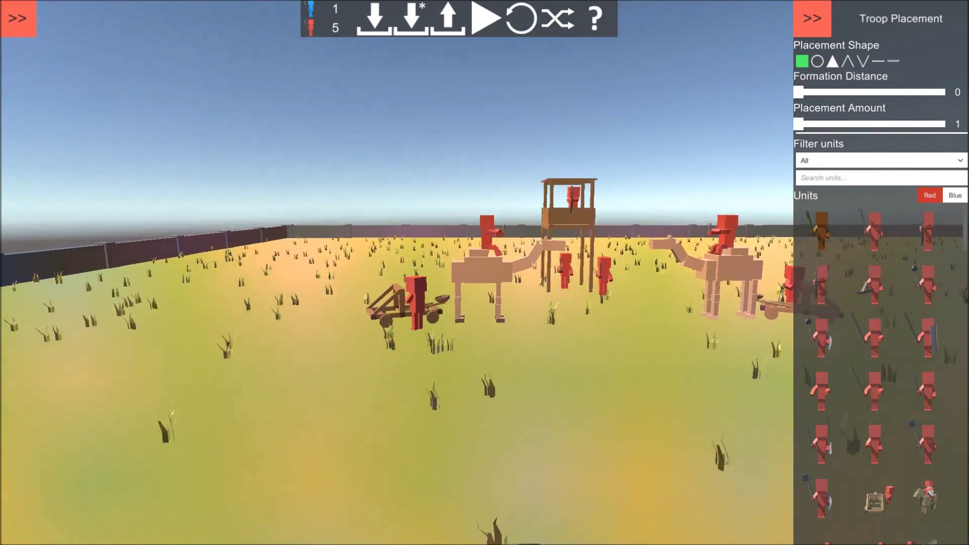
key(w)
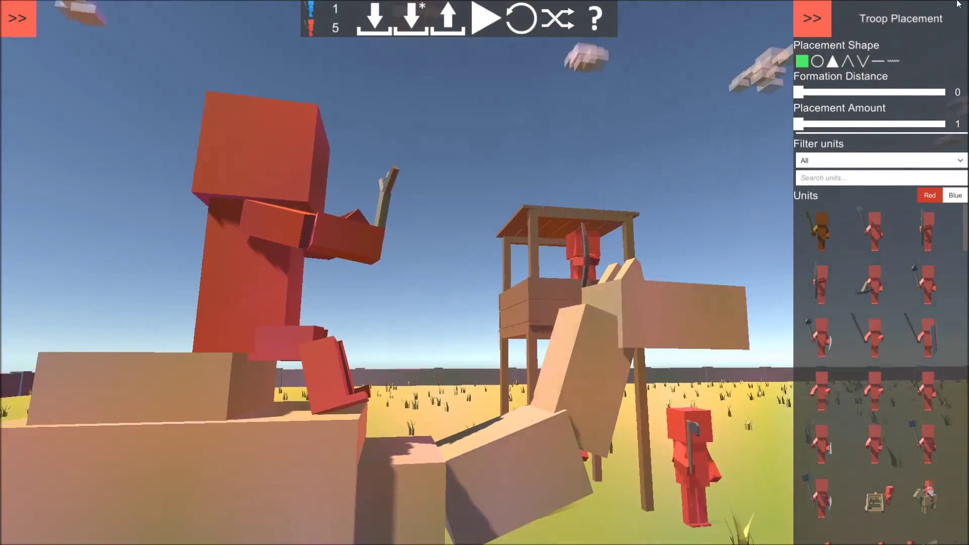
key(w)
key(w)
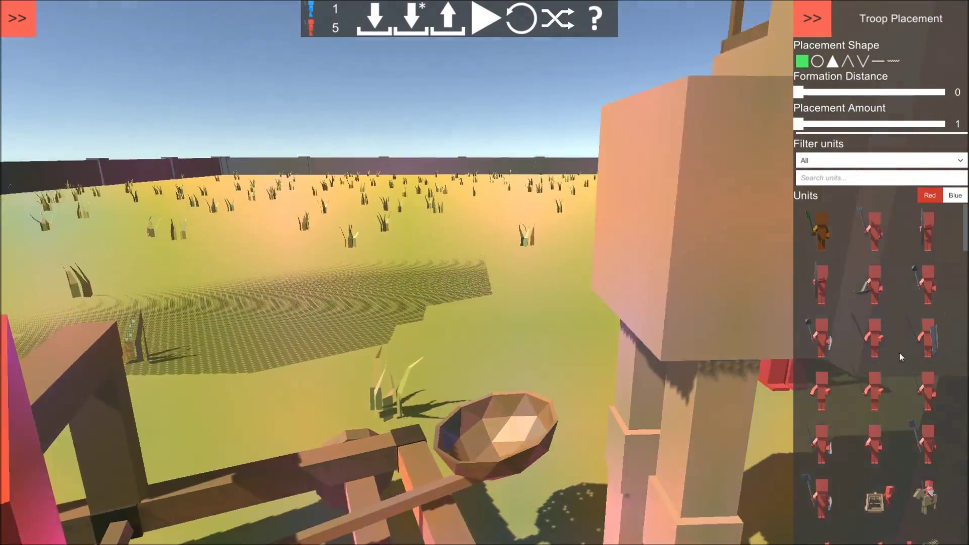
key(w)
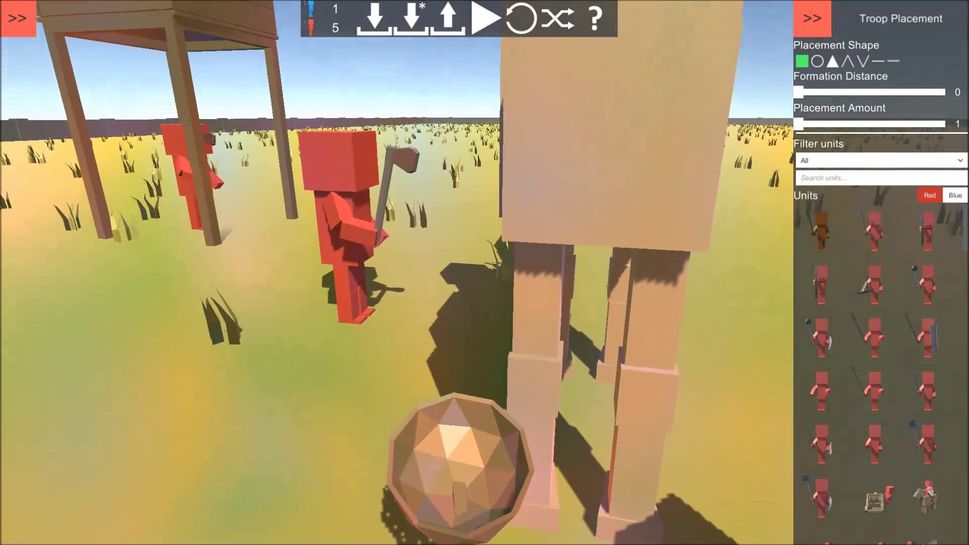
key(w)
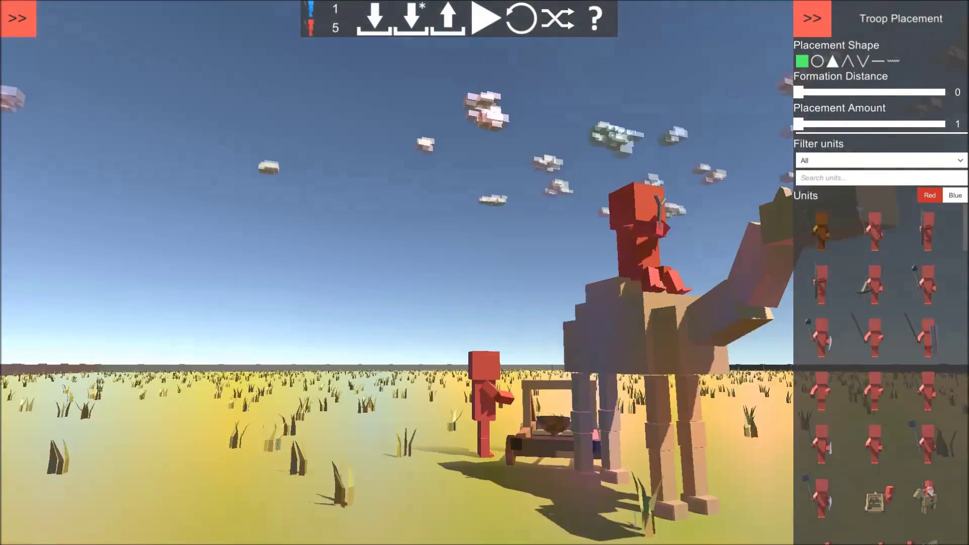
key(w)
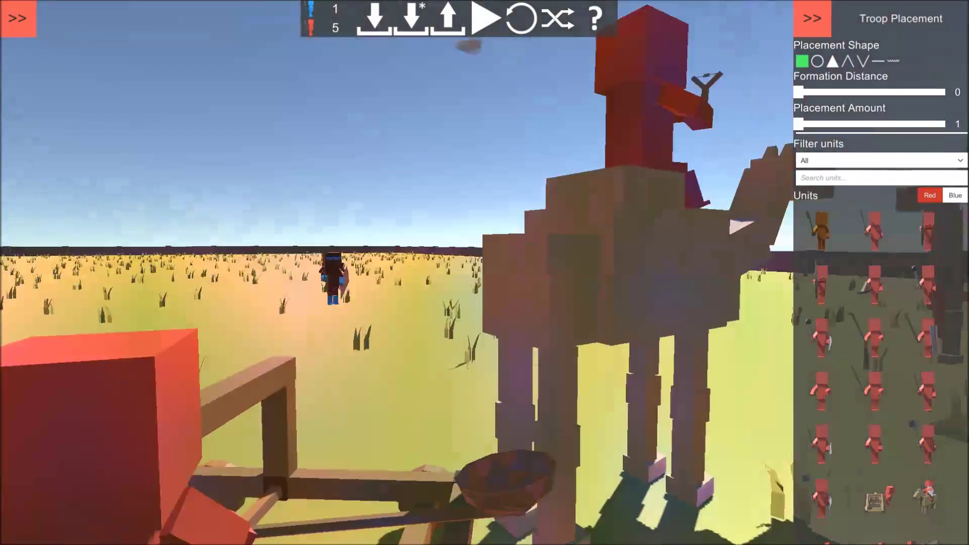
key(w)
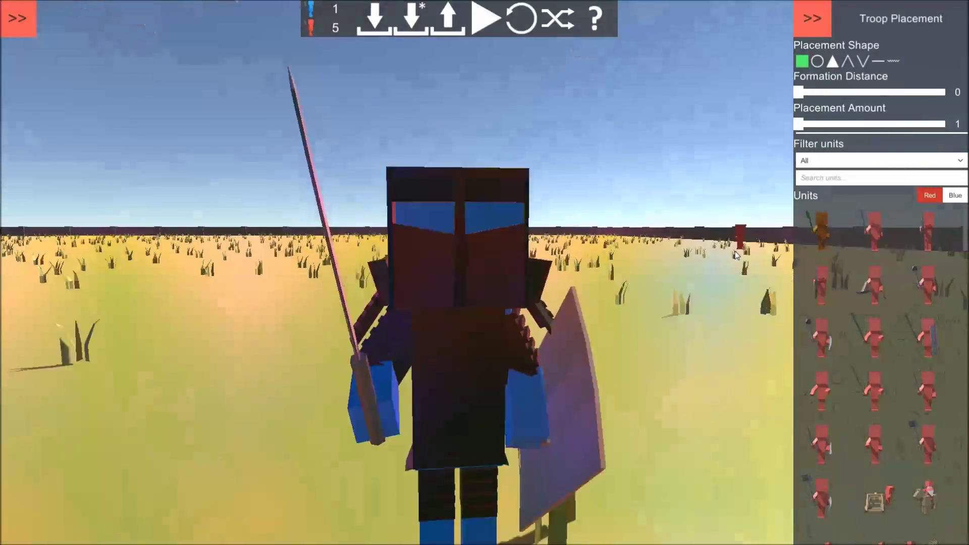
Look toward the enemy army, then start the battle from the Play overlay
key(w)
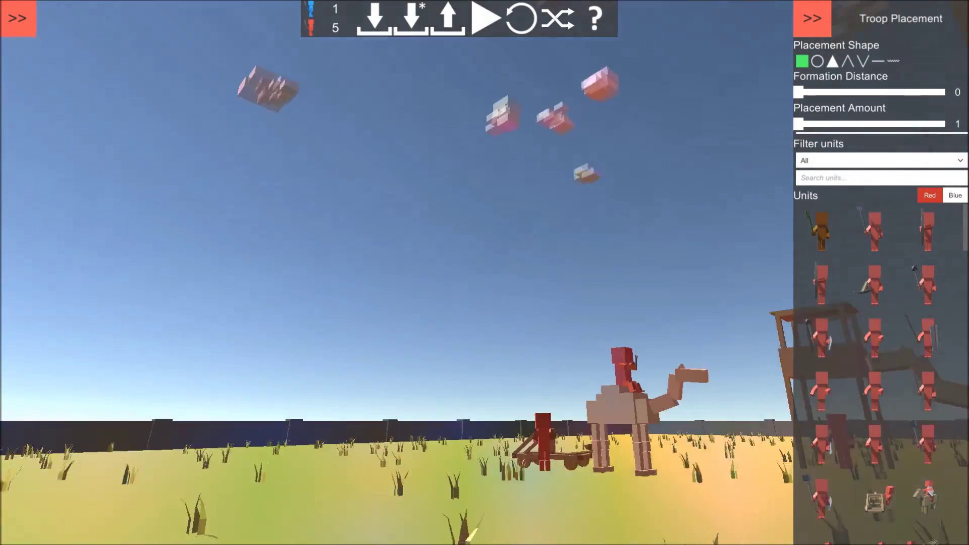
key(w)
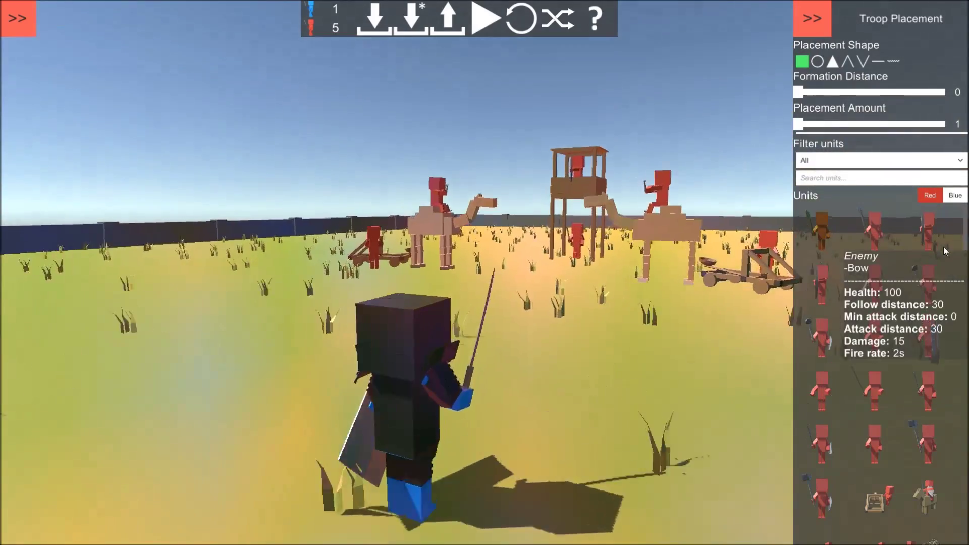
key(w)
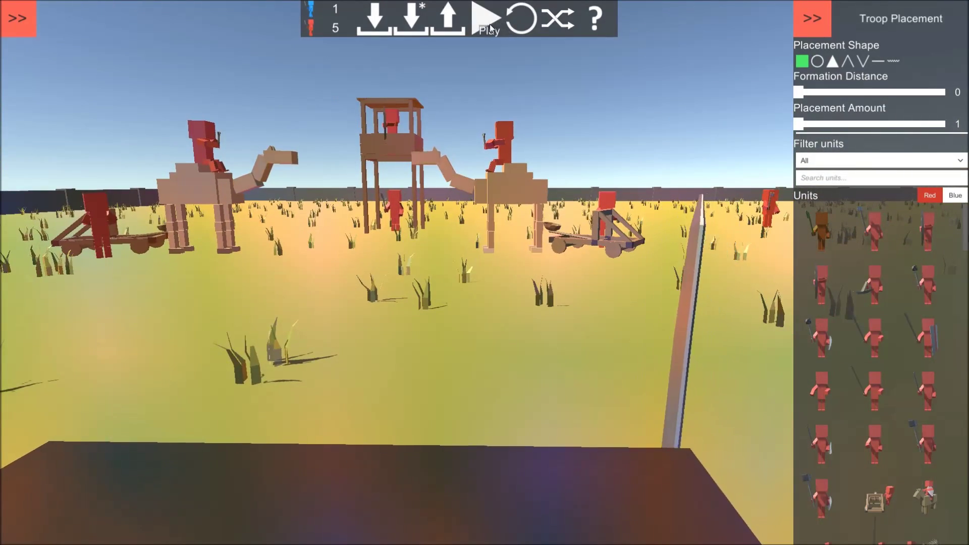
click(485, 19)
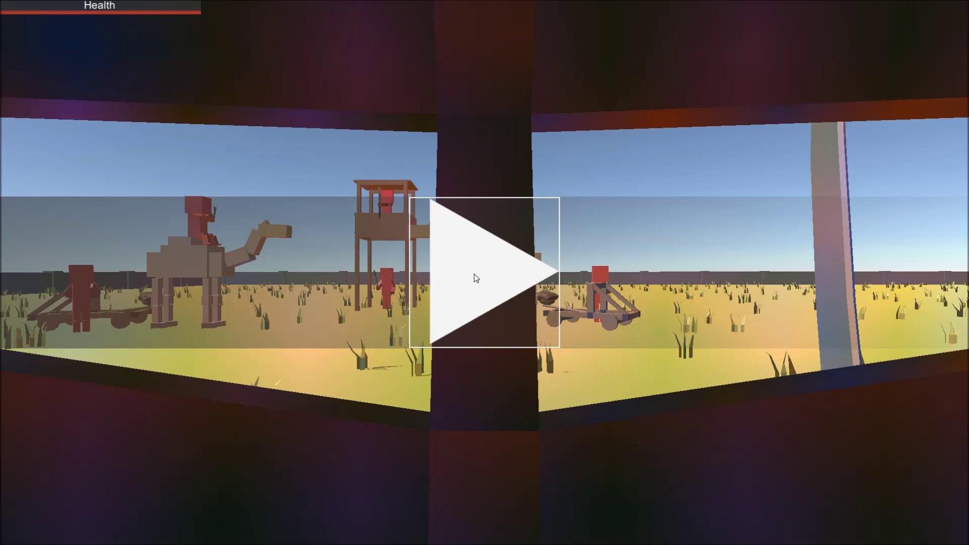
click(435, 284)
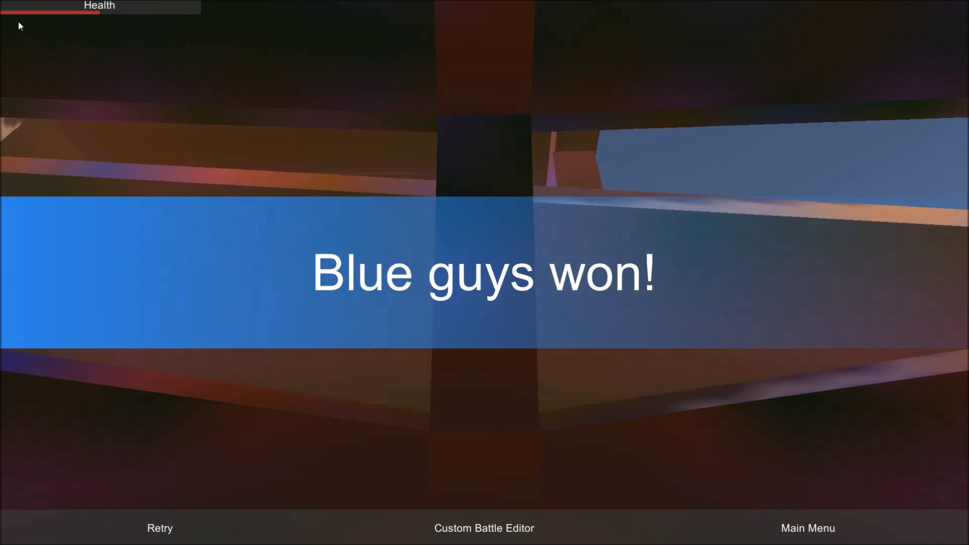
click(484, 528)
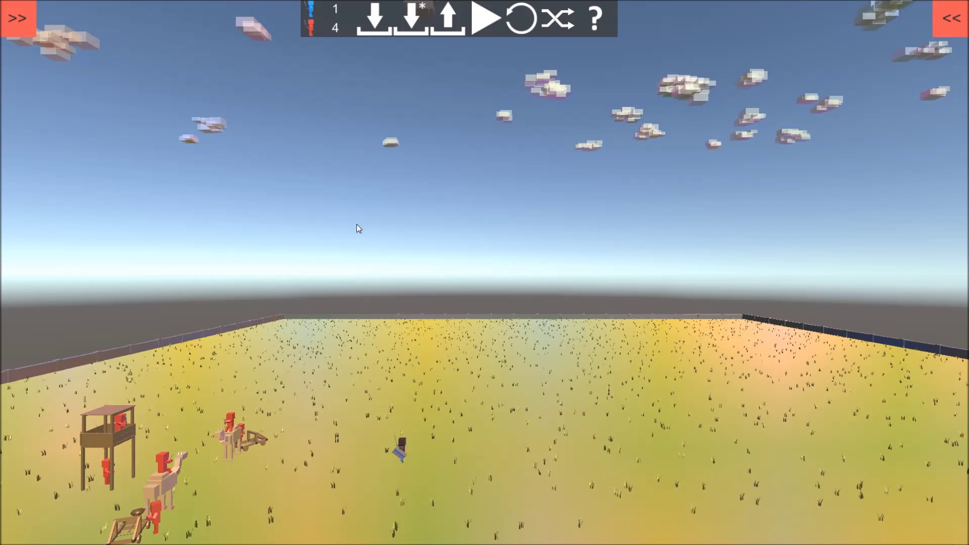
click(9, 19)
click(69, 297)
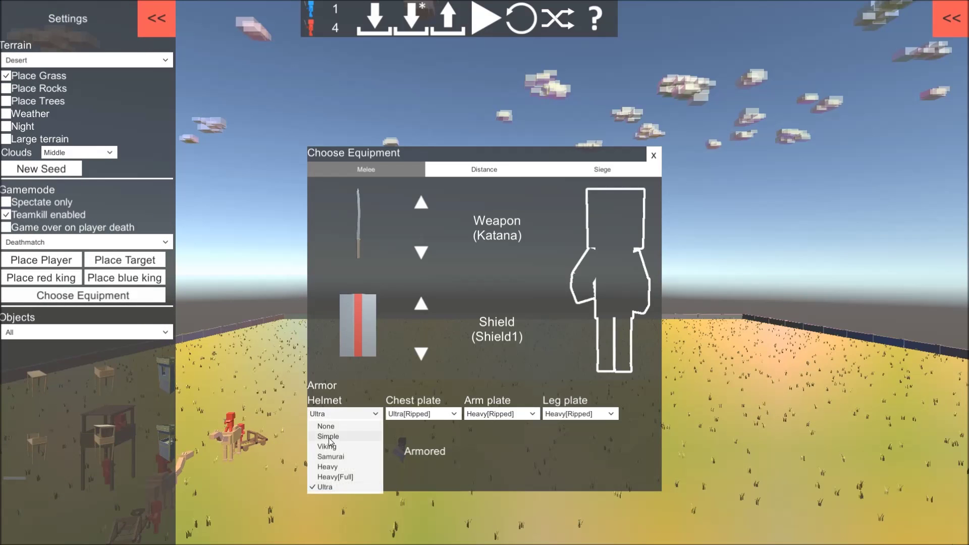
click(338, 438)
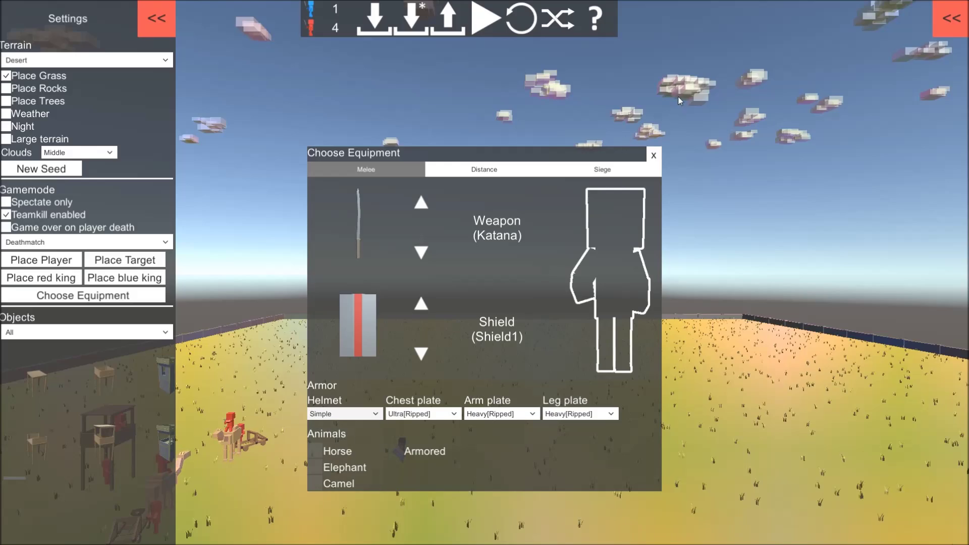
click(653, 156)
drag(485, 343, 491, 443)
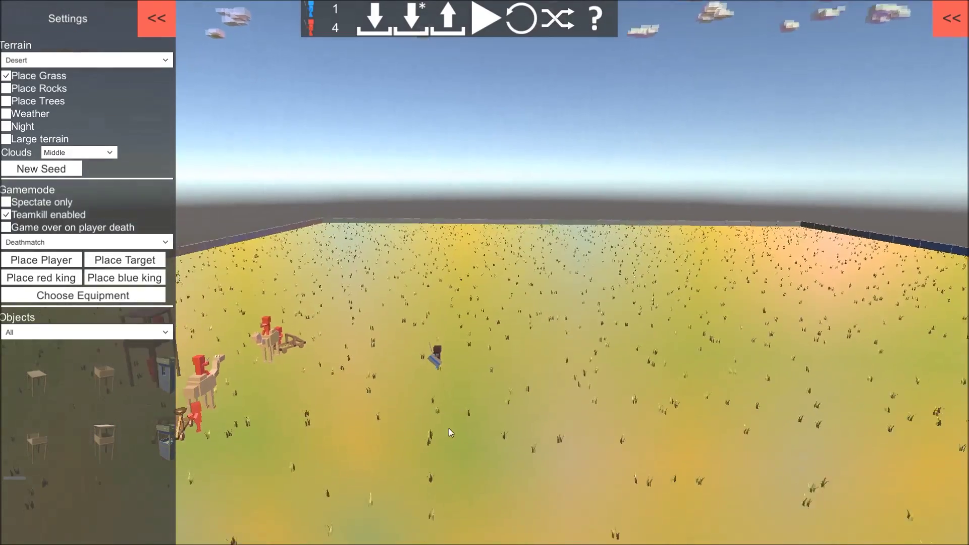
scroll(492, 452, up, 5)
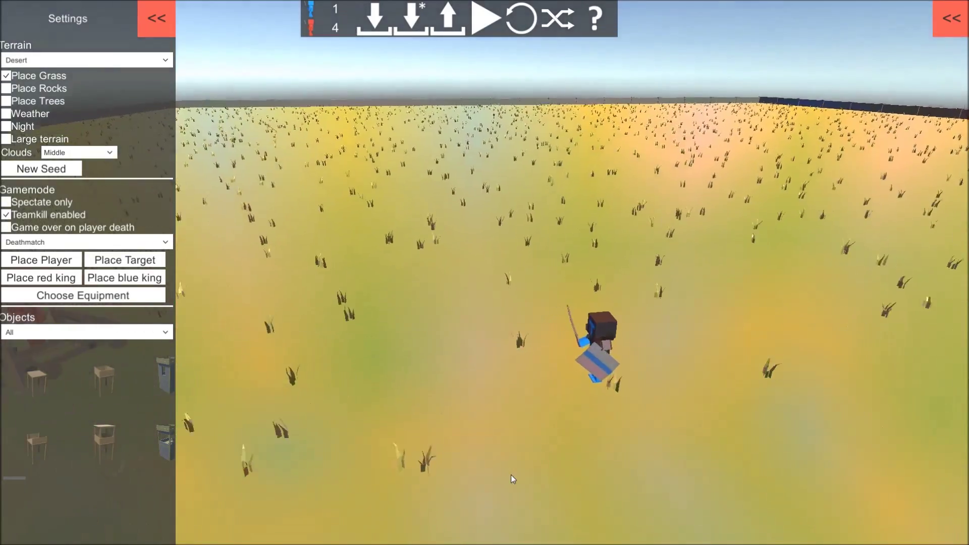
scroll(511, 475, up, 5)
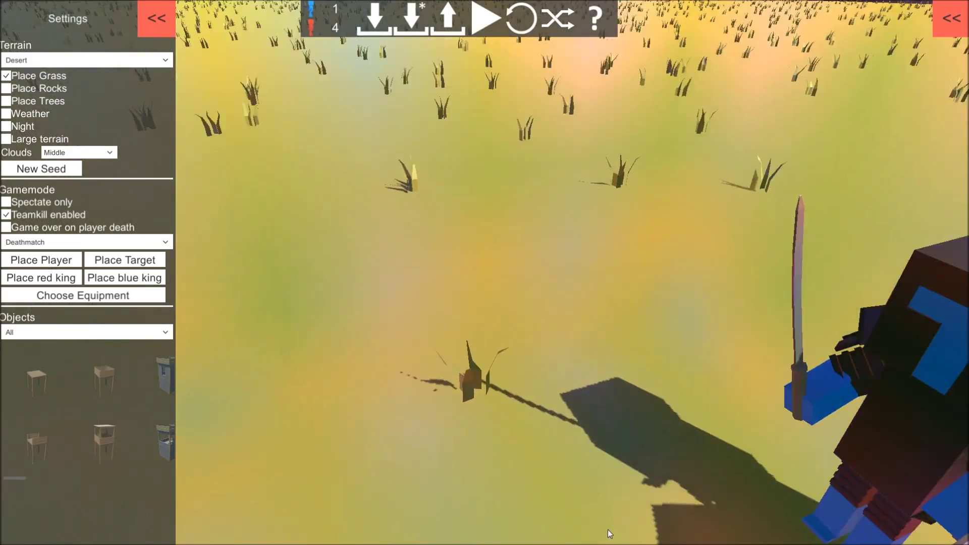
mouse_move(608, 530)
mouse_down()
mouse_move(916, 304)
mouse_move(861, 283)
mouse_move(586, 121)
mouse_up()
scroll(585, 121, down, 5)
scroll(585, 121, down, 3)
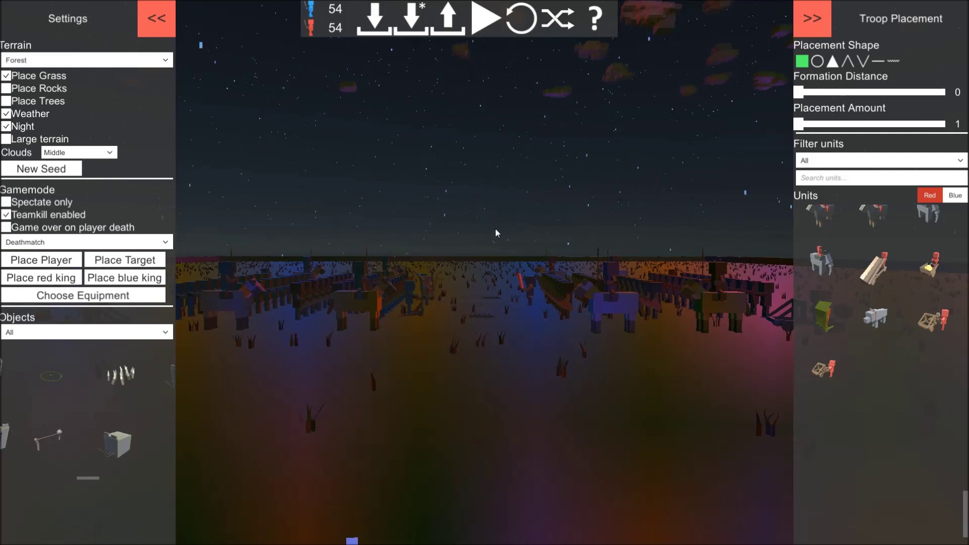
Fly the camera over the night battlefield to survey both armies' unit rows
drag(495, 228, 485, 237)
key(w)
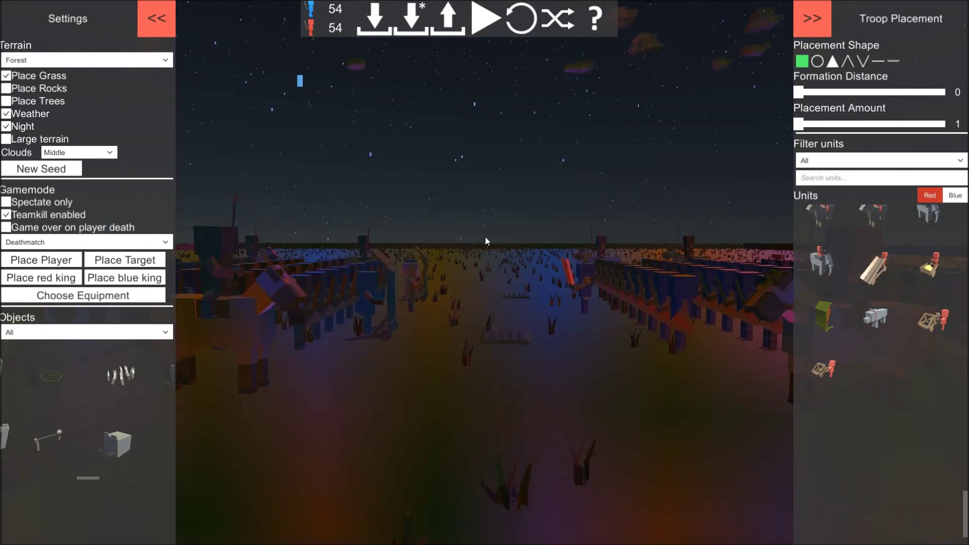
mouse_move(485, 237)
mouse_down()
mouse_move(471, 4)
mouse_move(425, 339)
mouse_move(315, 292)
mouse_up()
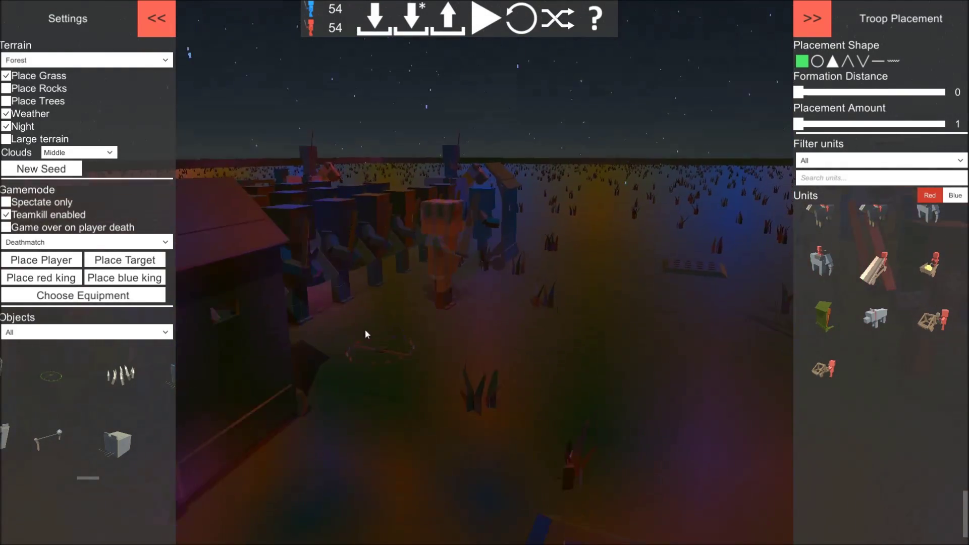
drag(485, 303, 485, 340)
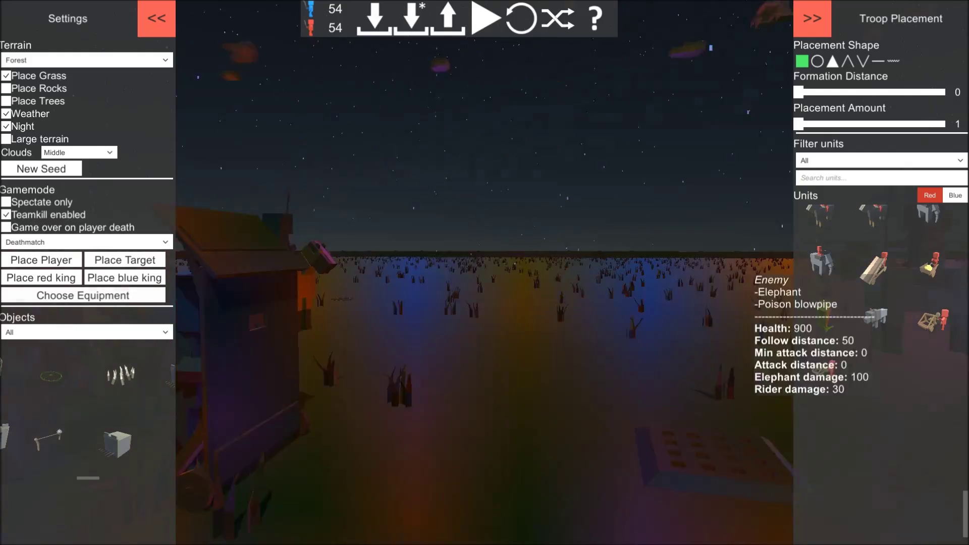
key(w)
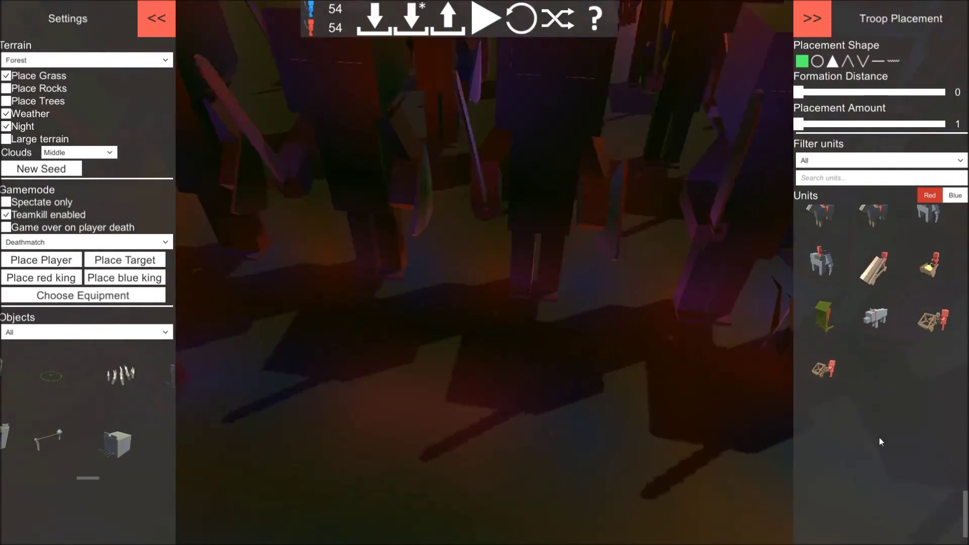
drag(485, 303, 682, 379)
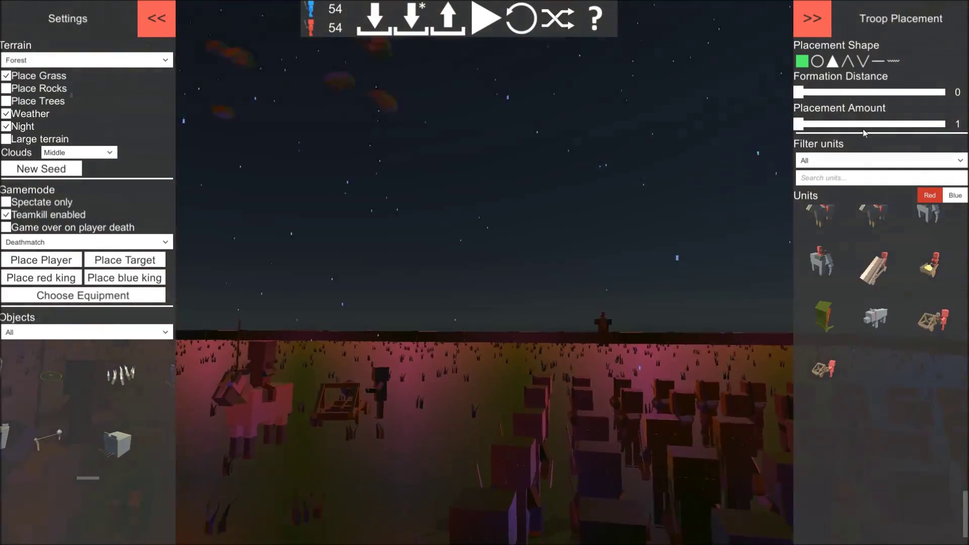
key(s)
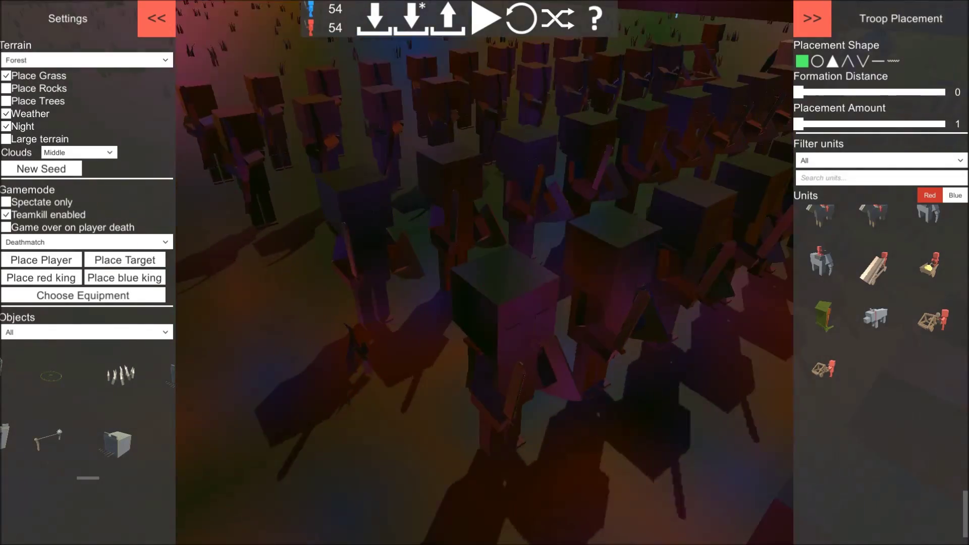
key(s)
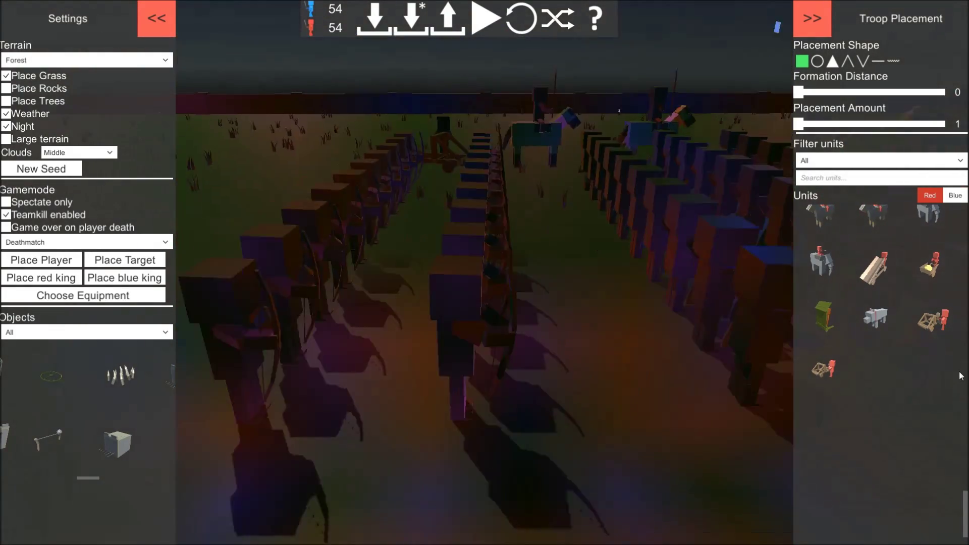
drag(484, 303, 530, 379)
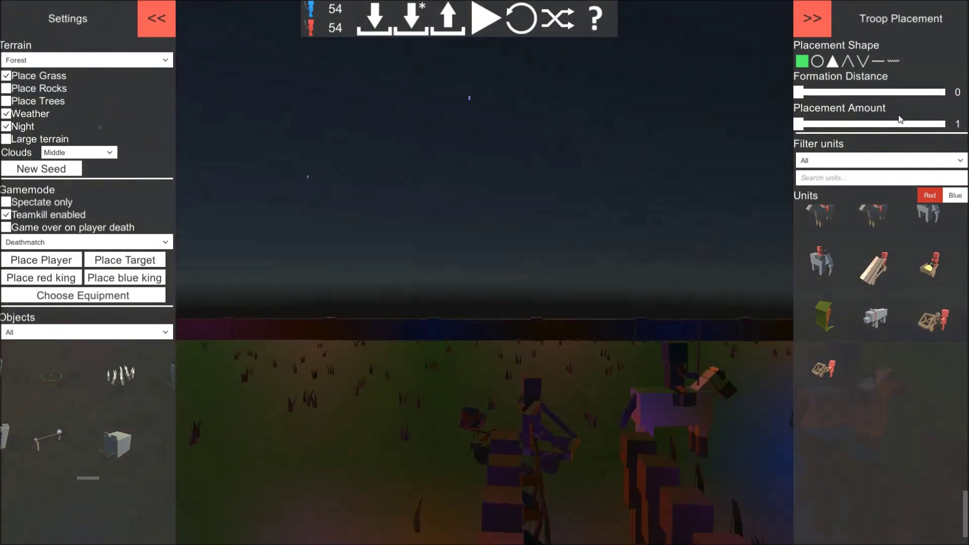
Fly past the catapult and down through the formations, then start the battle
key(w)
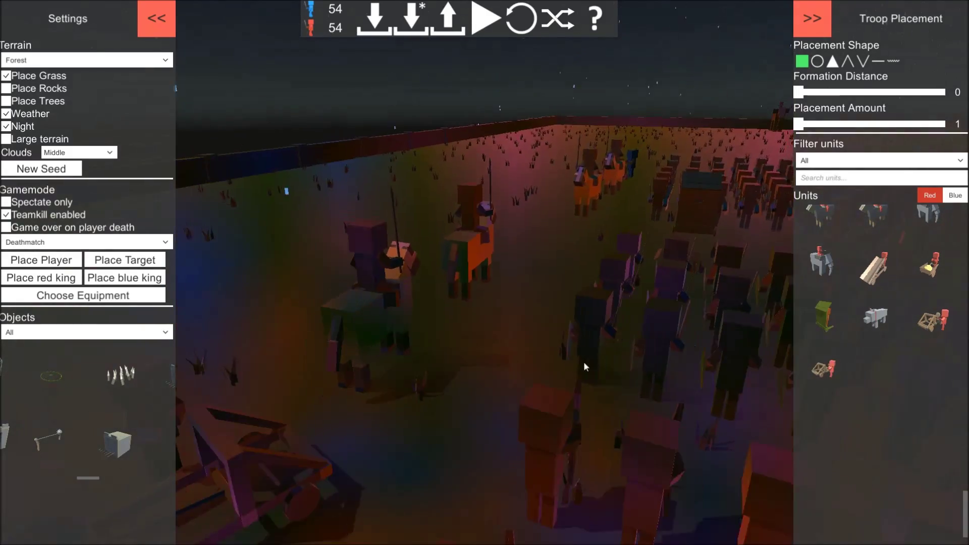
key(s)
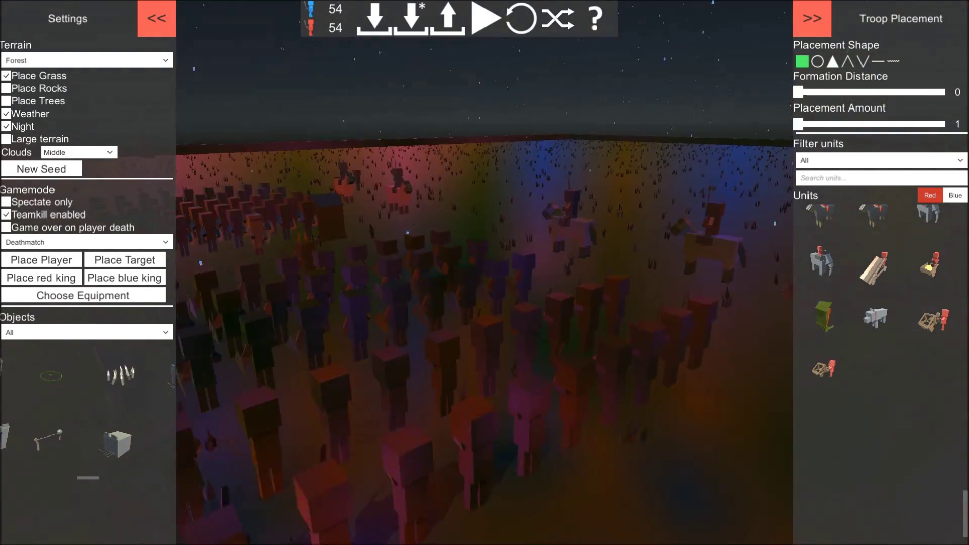
key(w)
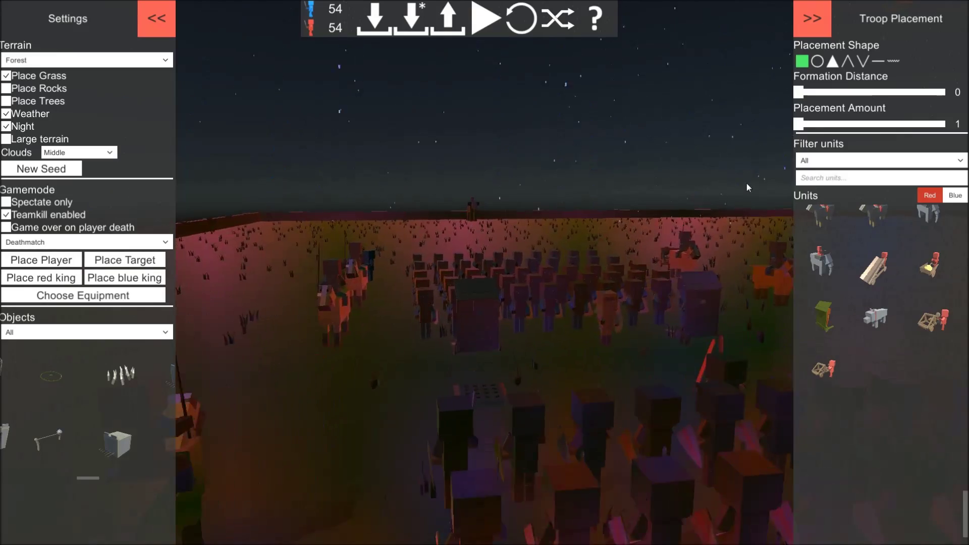
key(w)
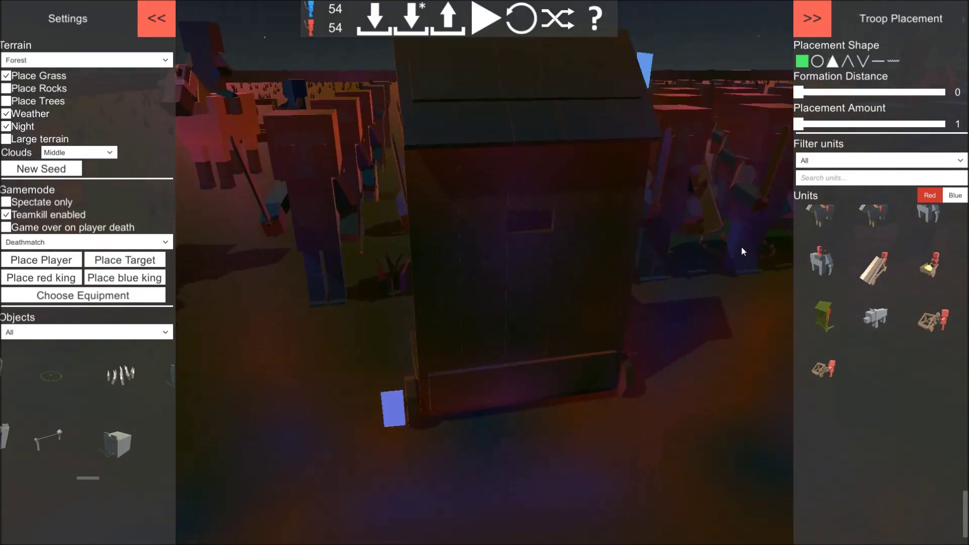
key(w)
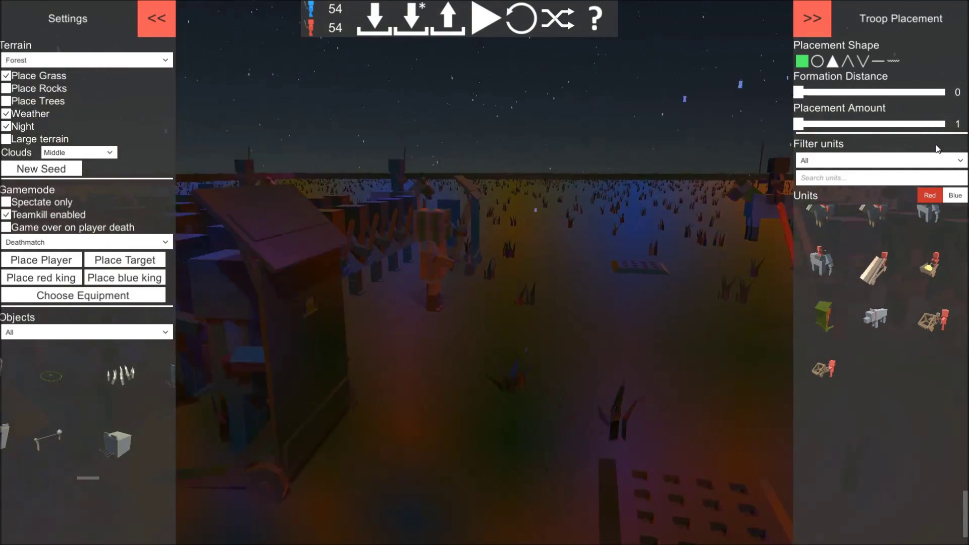
key(w)
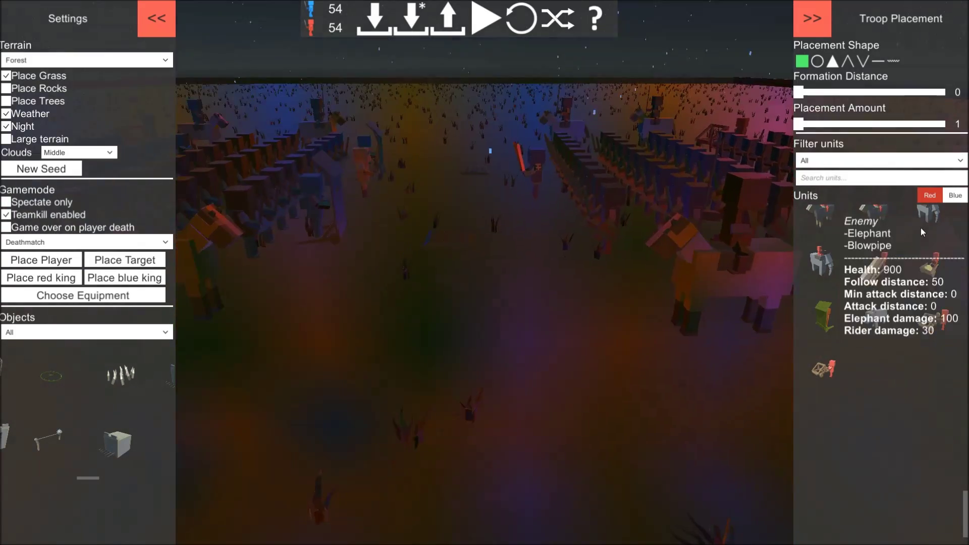
key(w)
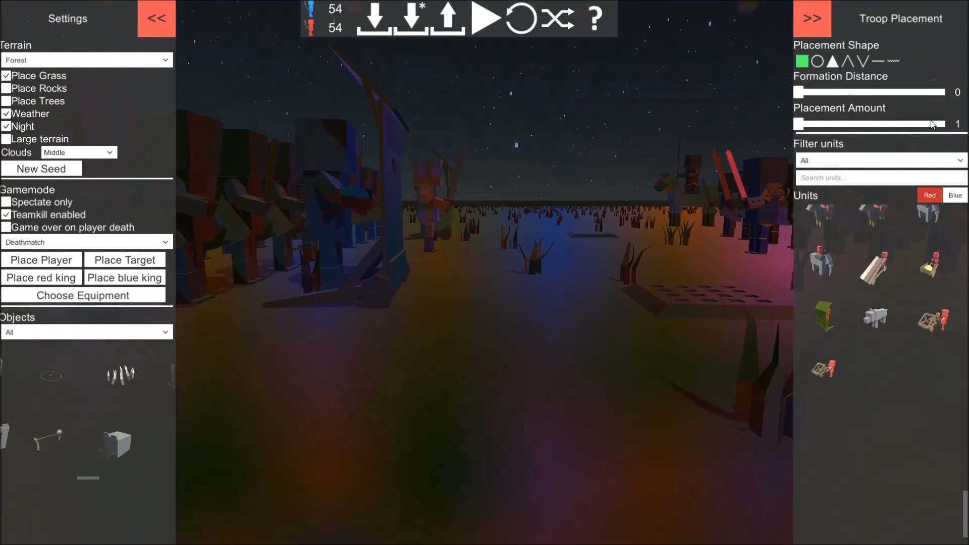
key(s)
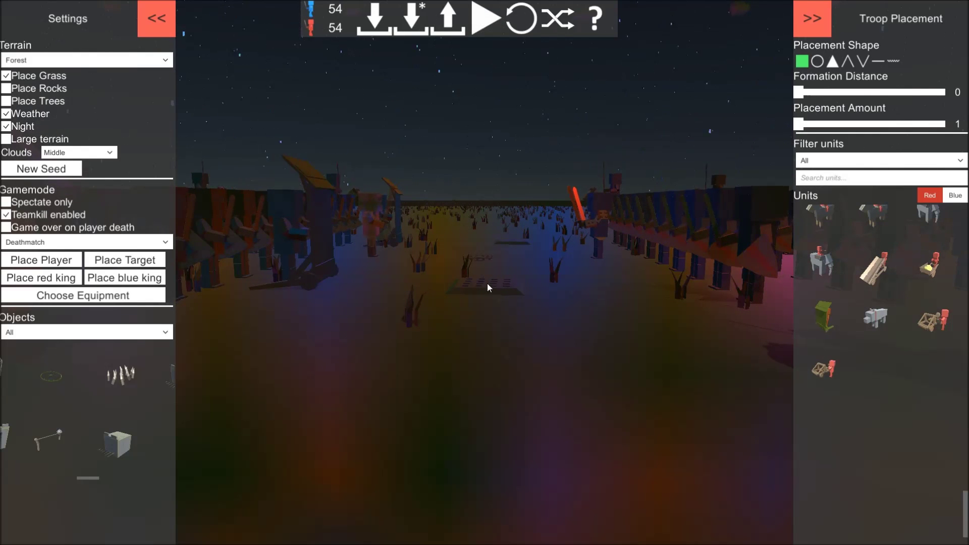
click(477, 16)
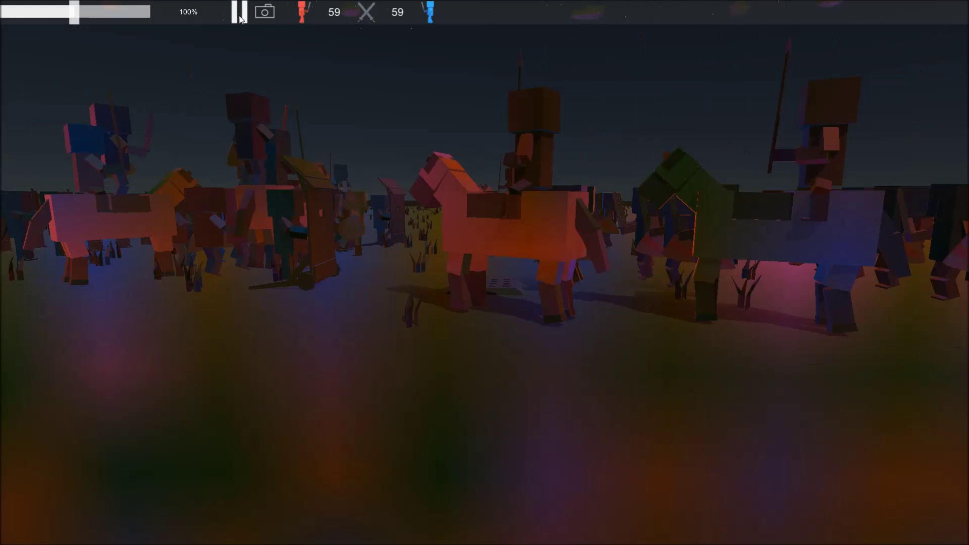
Pause the battle, tilt the view toward the projectiles, and lower the speed to about 9%
click(239, 11)
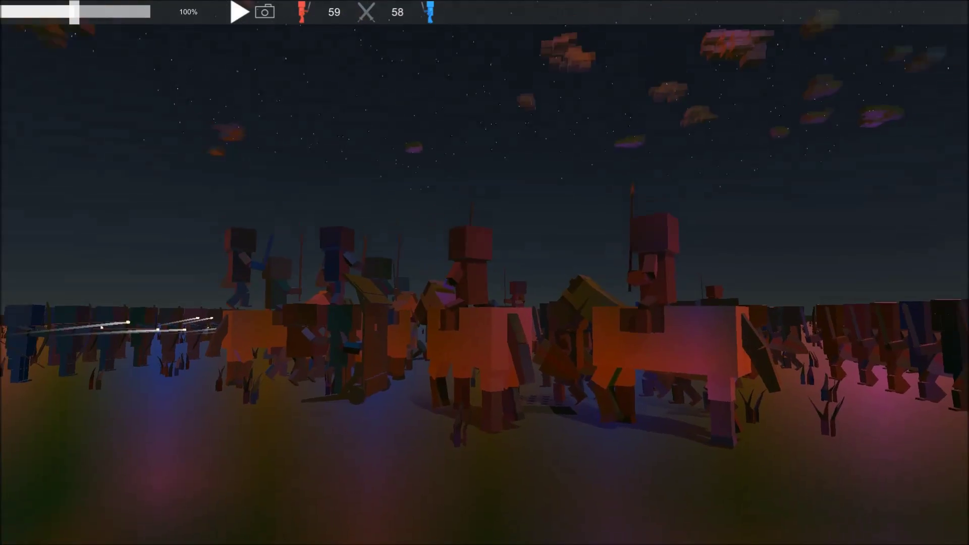
mouse_move(409, 110)
mouse_down()
mouse_move(409, 303)
mouse_move(409, 76)
mouse_up()
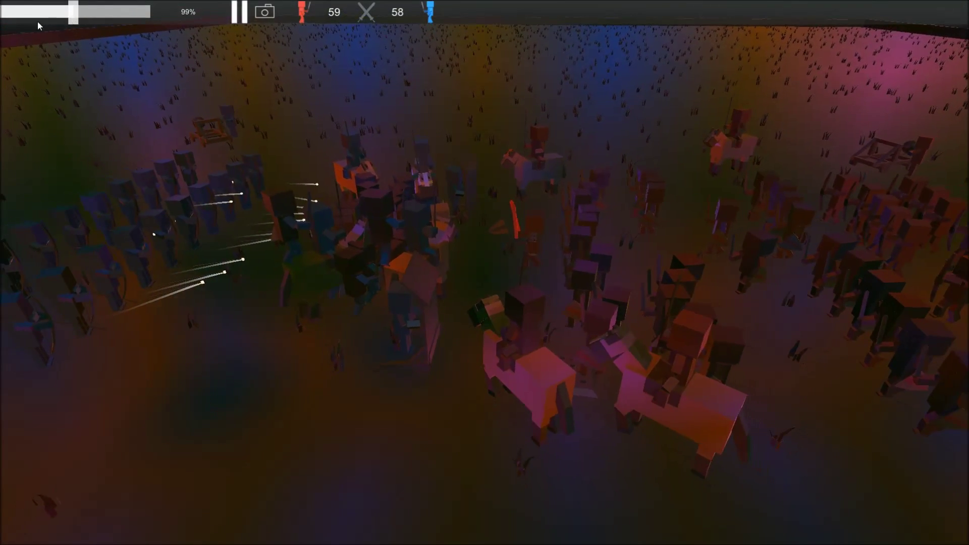
drag(72, 12, 34, 11)
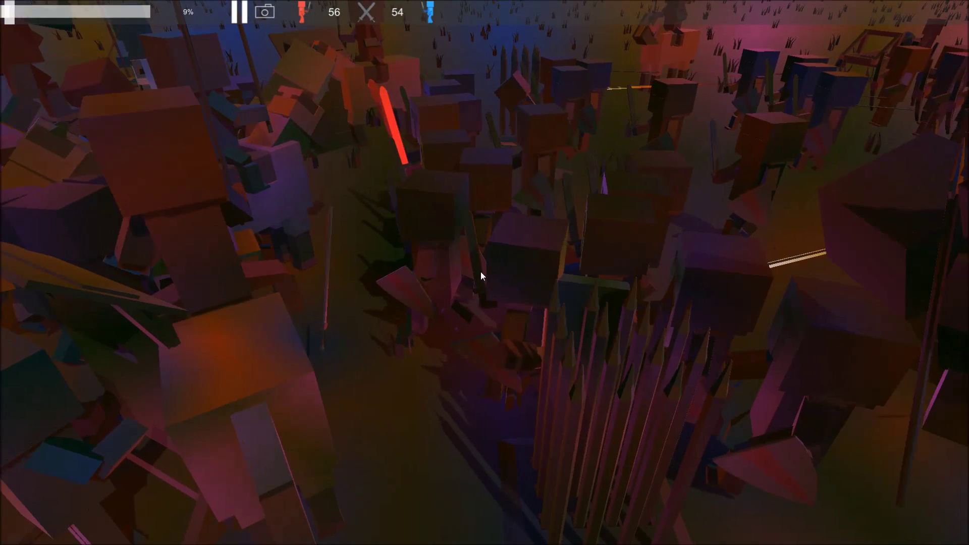
scroll(480, 271, down, 4)
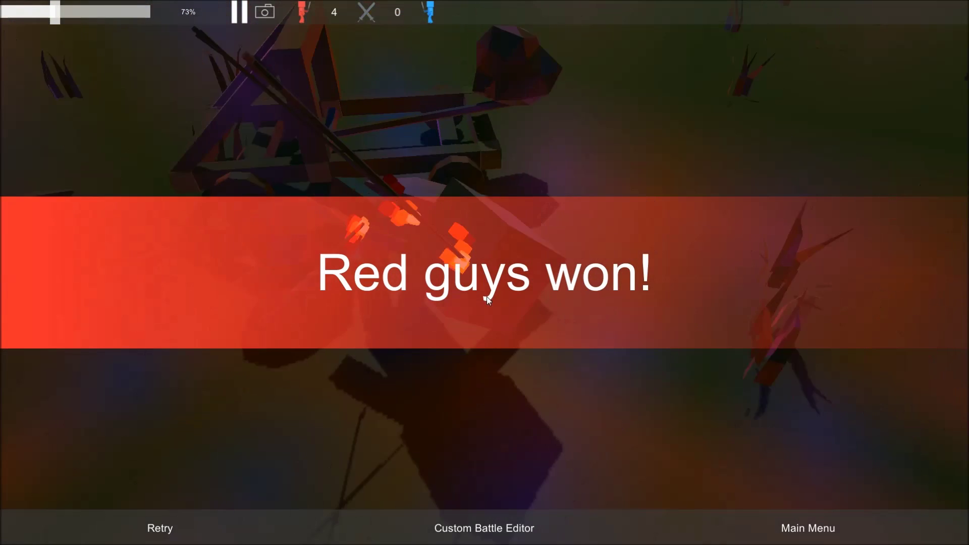
After red wins, return to the Custom Battle Editor from the victory screen
click(537, 527)
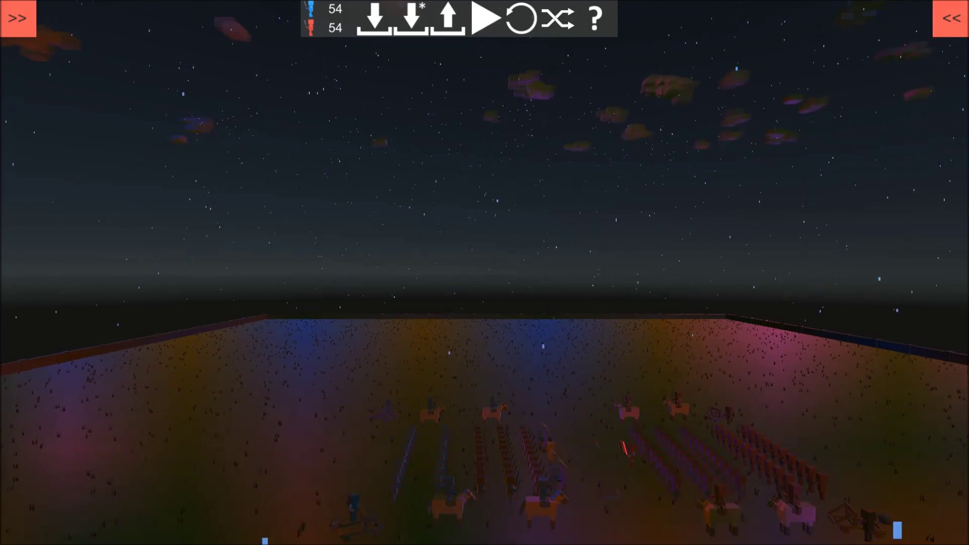
Once the night battlefield save loads, open the troop placement panel
click(950, 18)
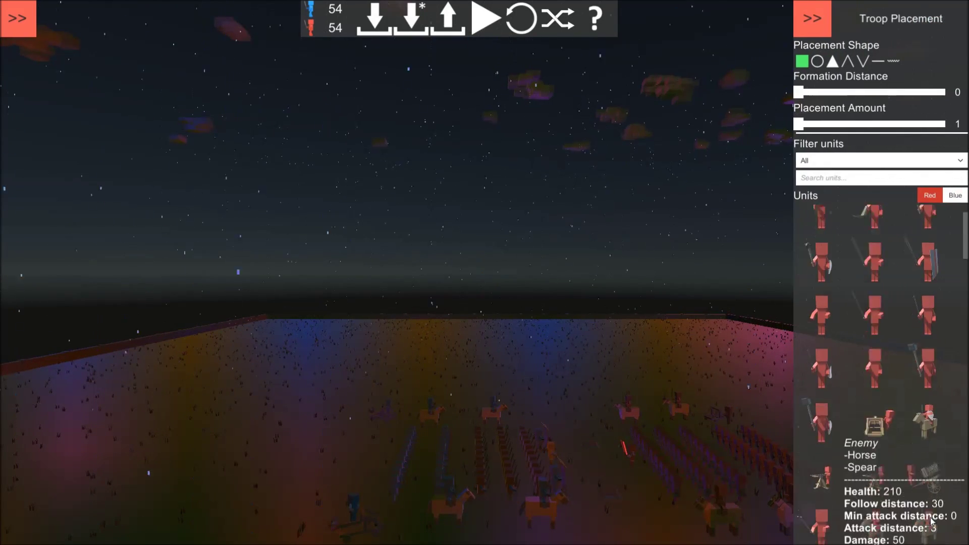
scroll(920, 356, down, 5)
scroll(895, 407, down, 4)
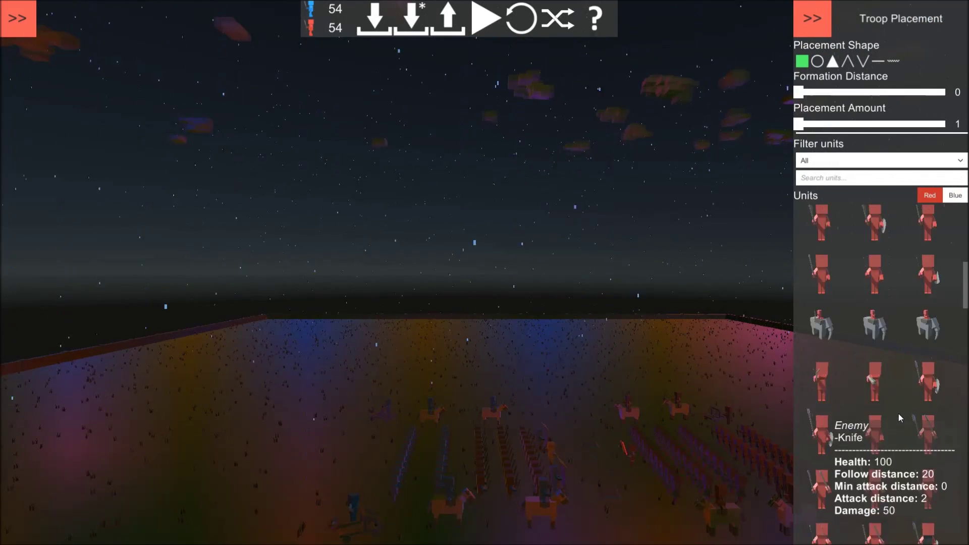
scroll(900, 409, down, 3)
scroll(905, 391, down, 3)
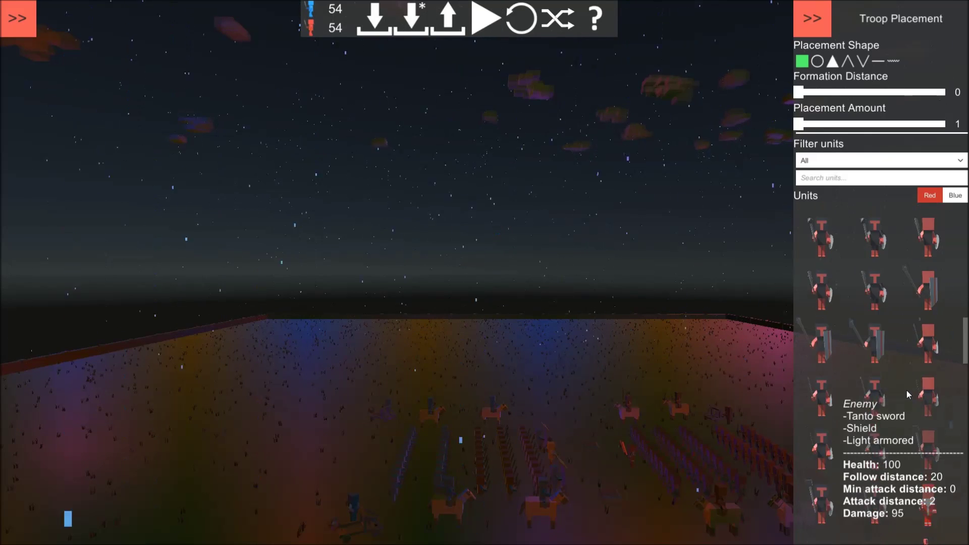
scroll(906, 393, down, 3)
scroll(904, 409, down, 3)
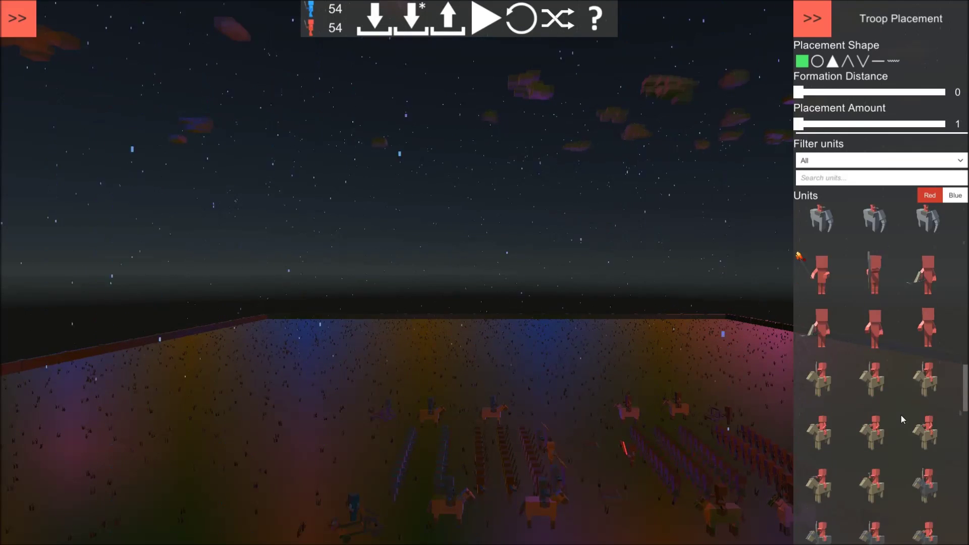
scroll(901, 415, down, 3)
scroll(900, 414, down, 3)
scroll(901, 412, down, 2)
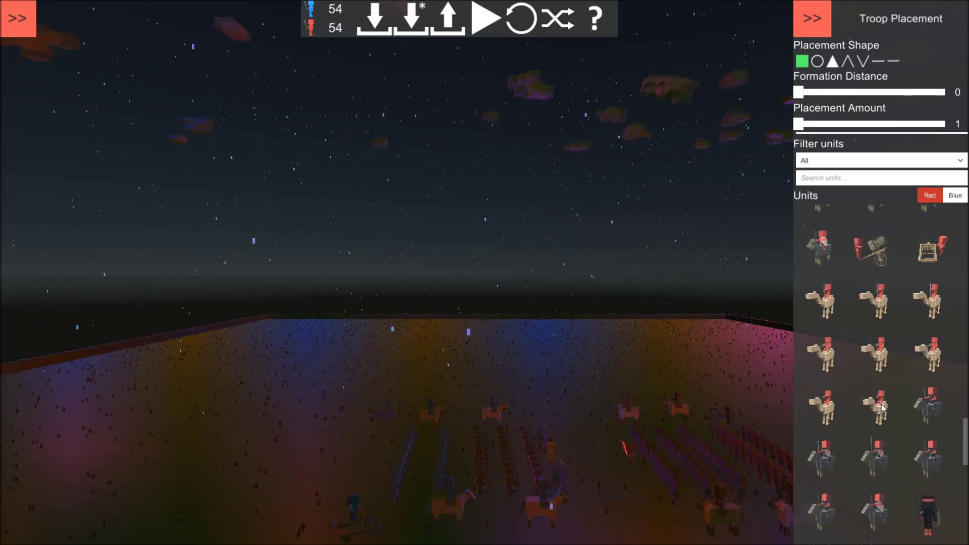
Move the camera toward the wall and lone camel rider to place a red Poison hwacha
mouse_move(876, 405)
right_click(525, 413)
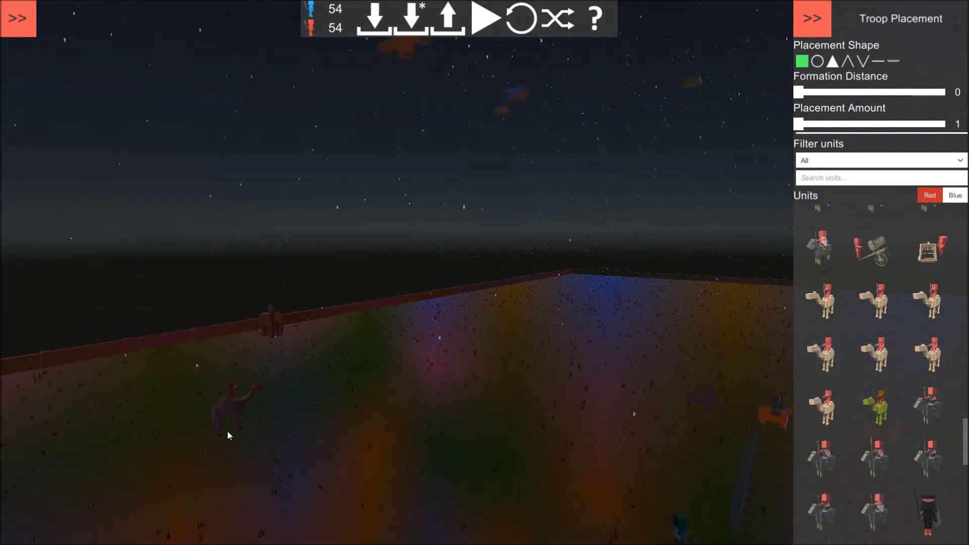
drag(220, 451, 243, 434)
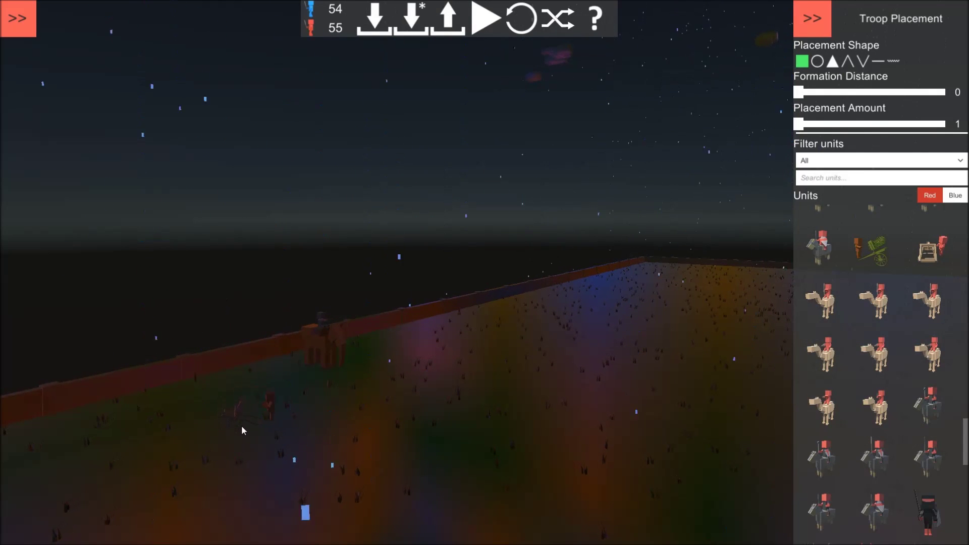
Switch to the Blue army, pick the cart unit, and place Blue troops beside the armies
click(956, 196)
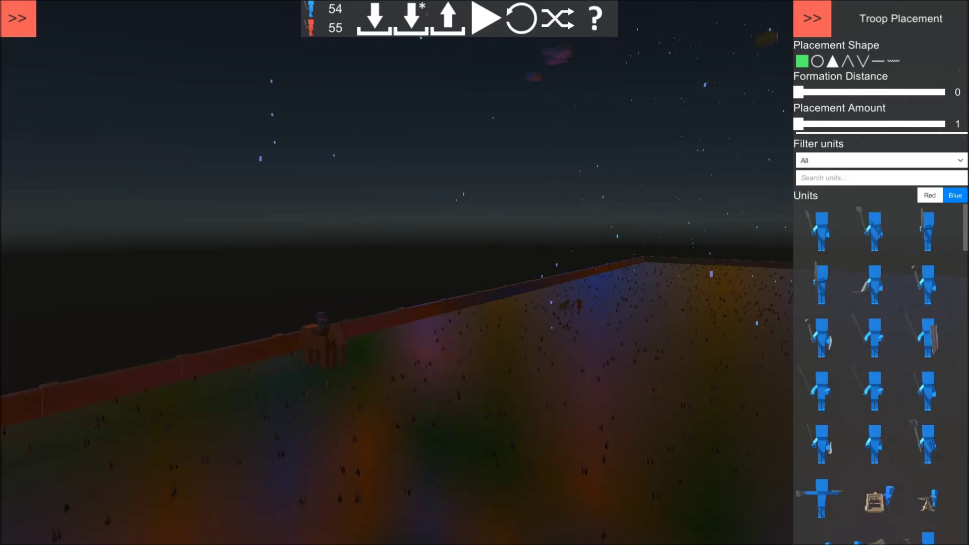
drag(965, 228, 956, 481)
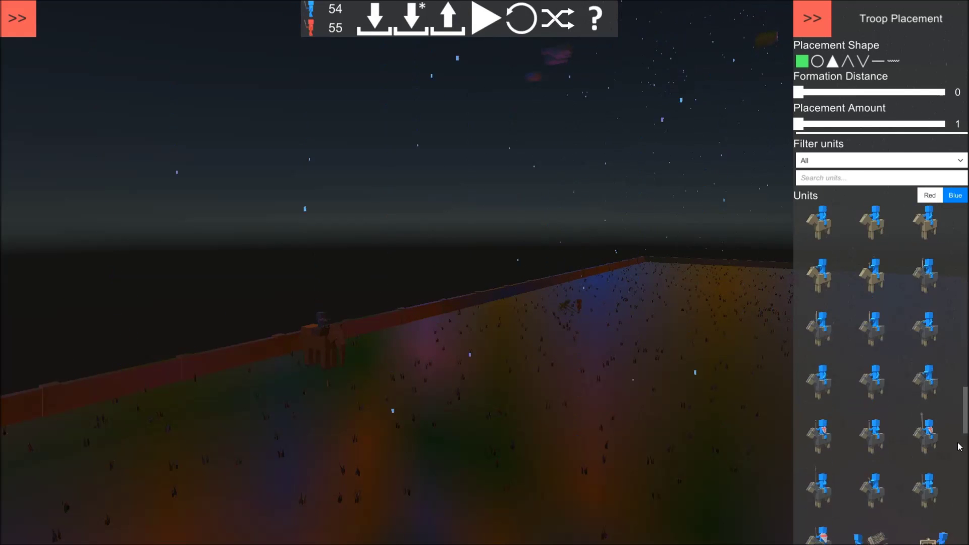
drag(956, 481, 957, 465)
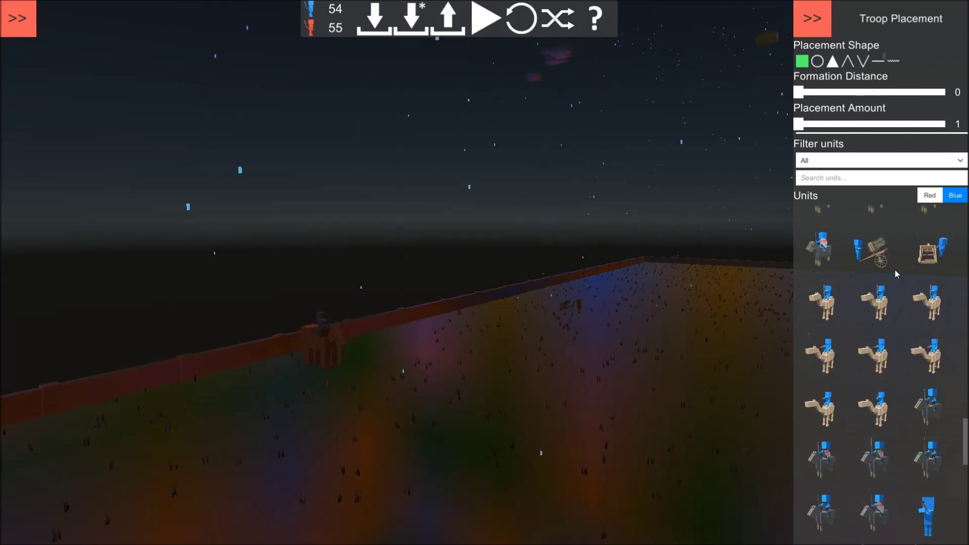
click(884, 256)
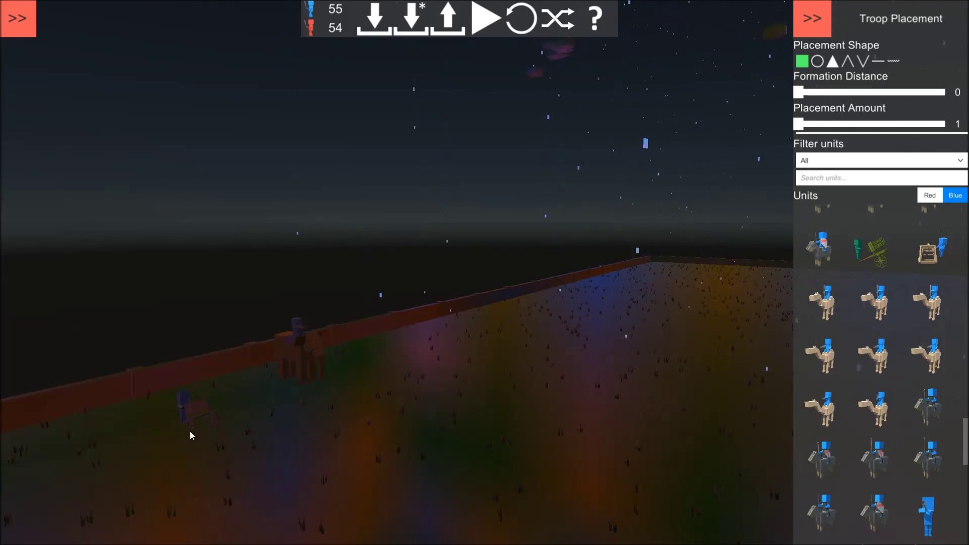
right_click(225, 475)
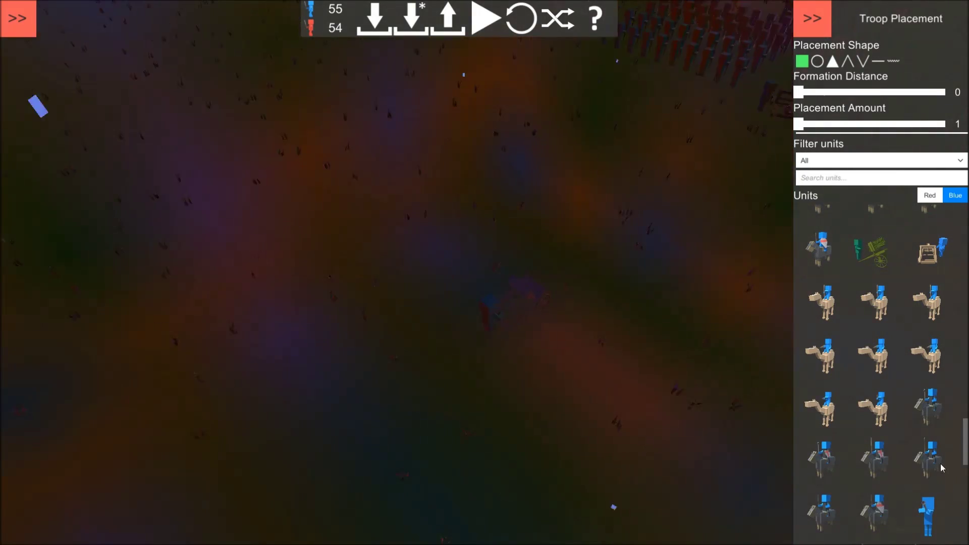
scroll(455, 302, down, 5)
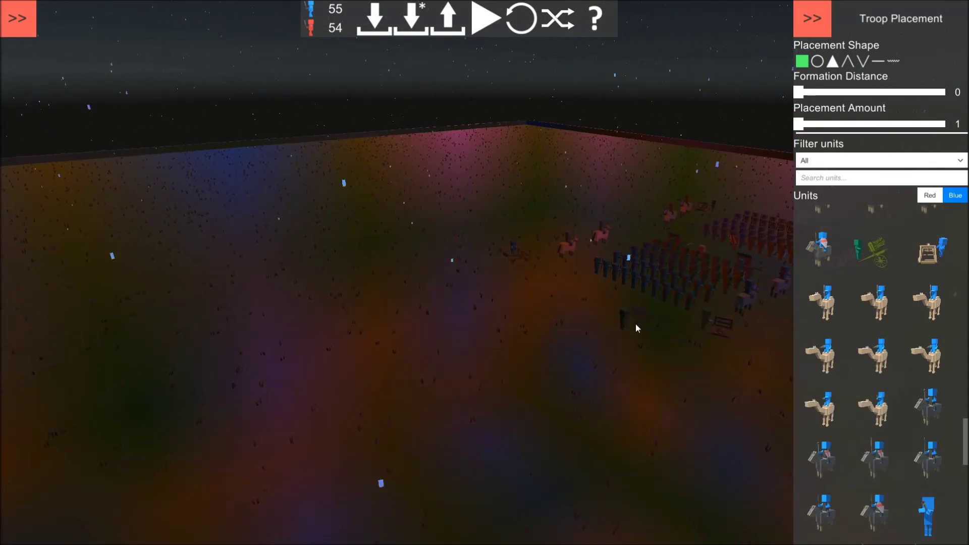
click(555, 291)
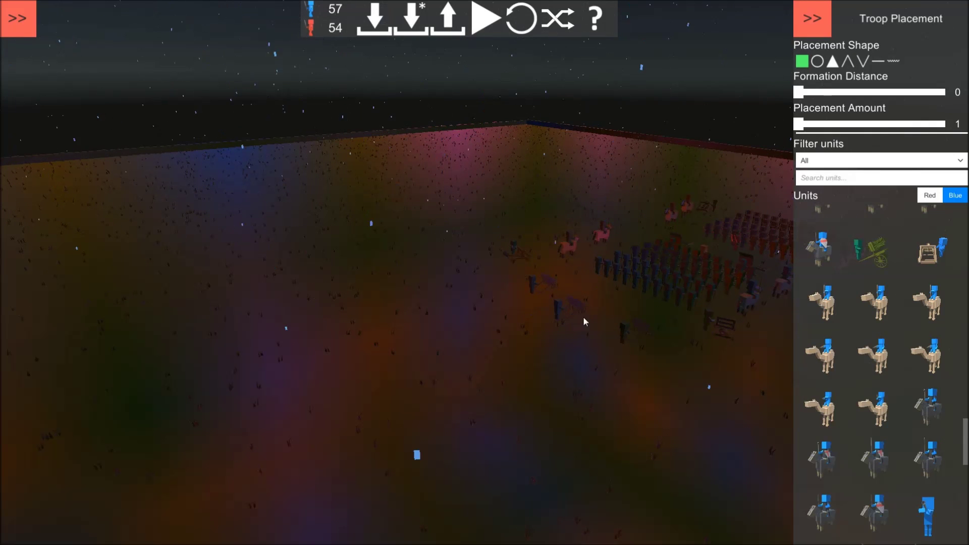
scroll(581, 152, up, 5)
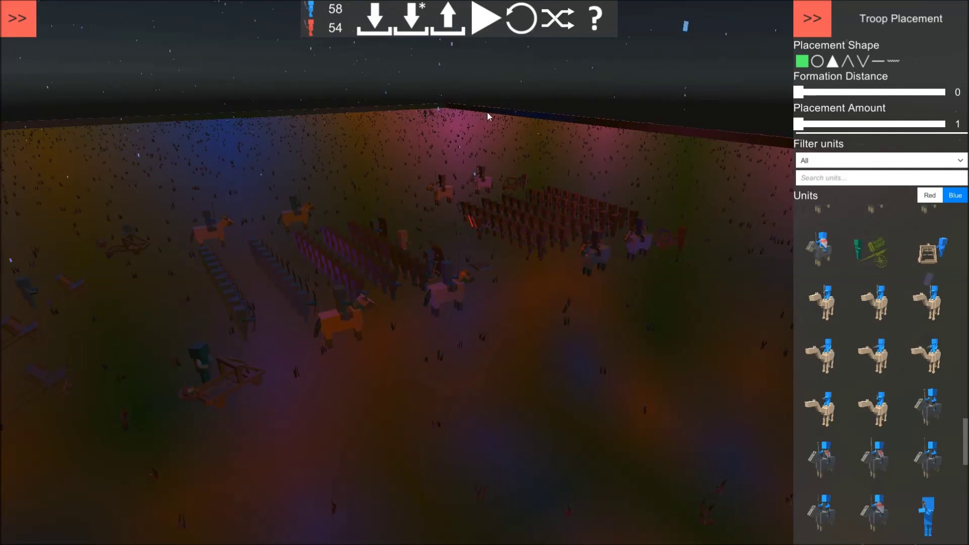
drag(677, 159, 568, 91)
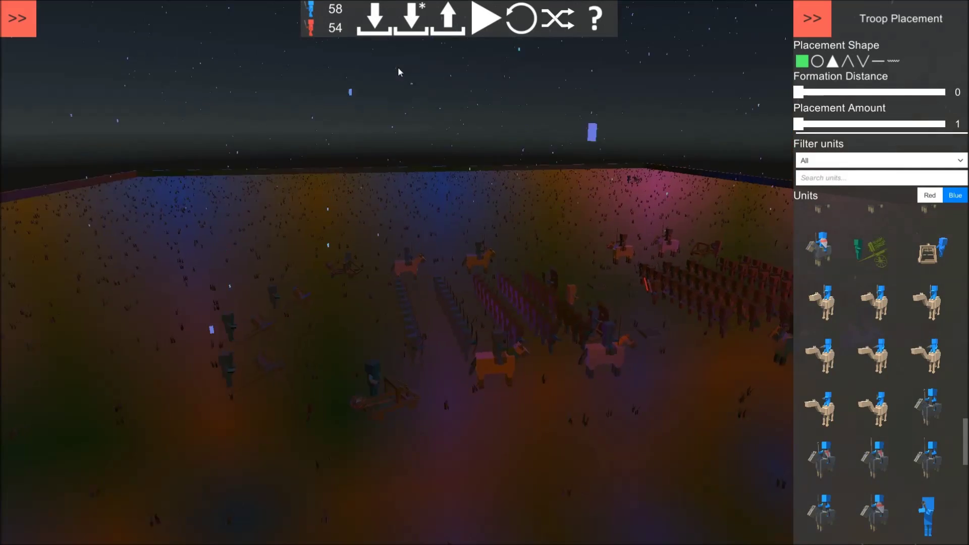
Start the reworked night battle and orbit the camera around the clashing armies
click(479, 19)
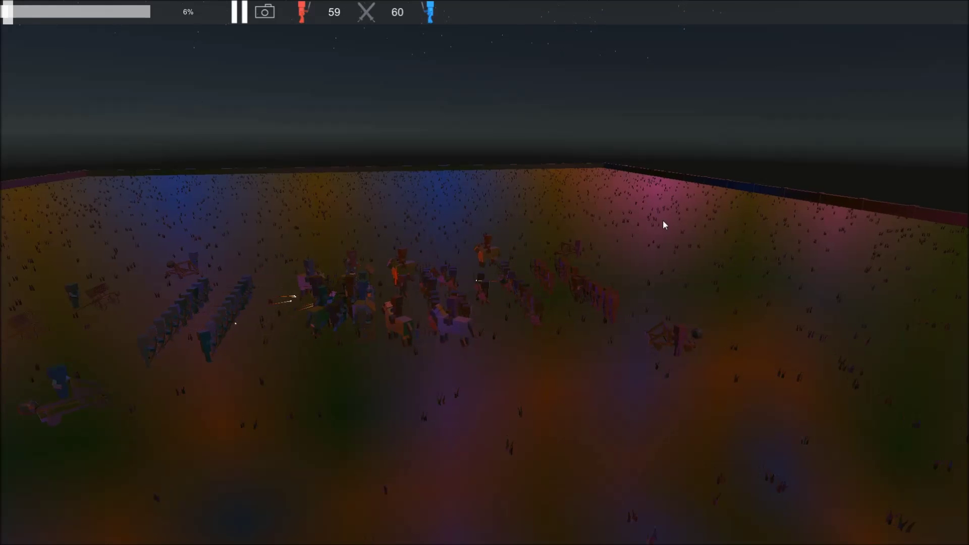
drag(664, 224, 530, 224)
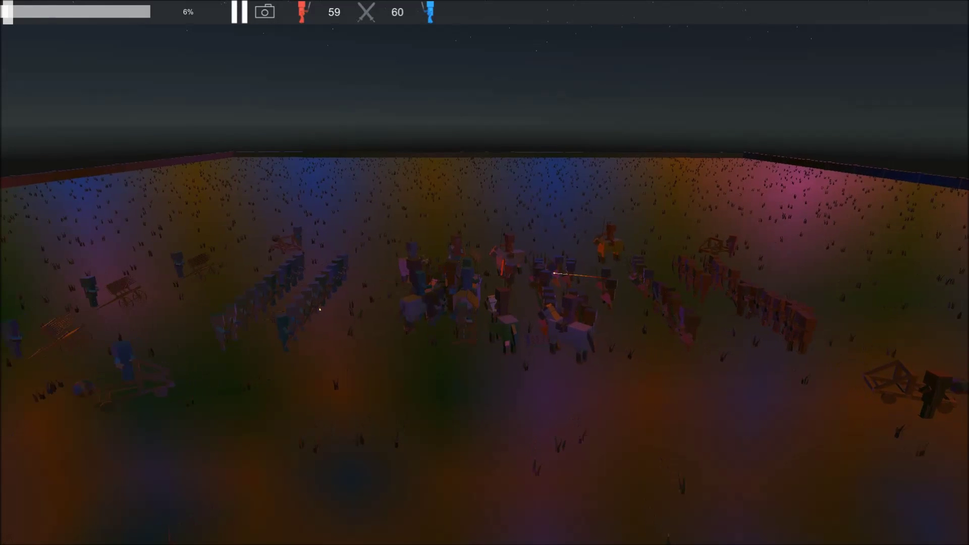
scroll(485, 275, up, 2)
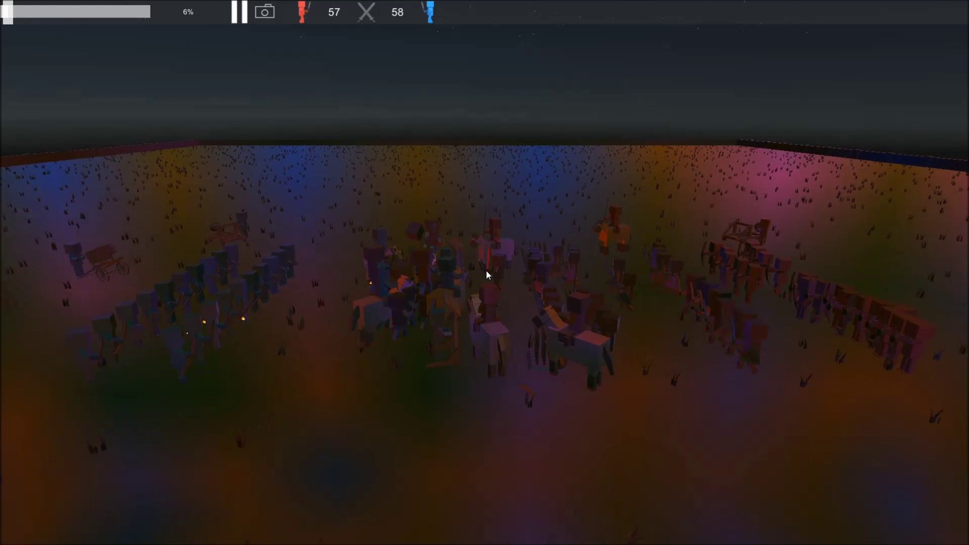
scroll(487, 270, up, 3)
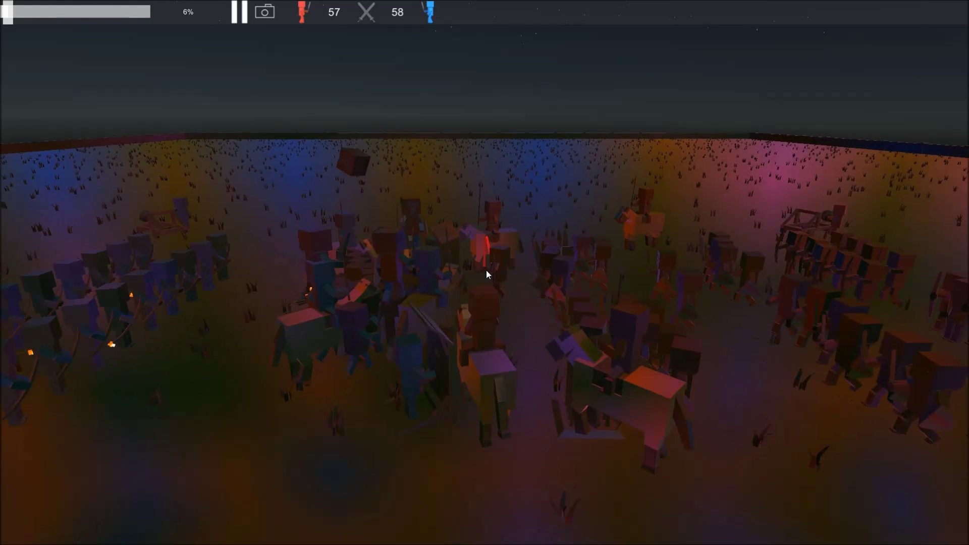
scroll(486, 270, up, 3)
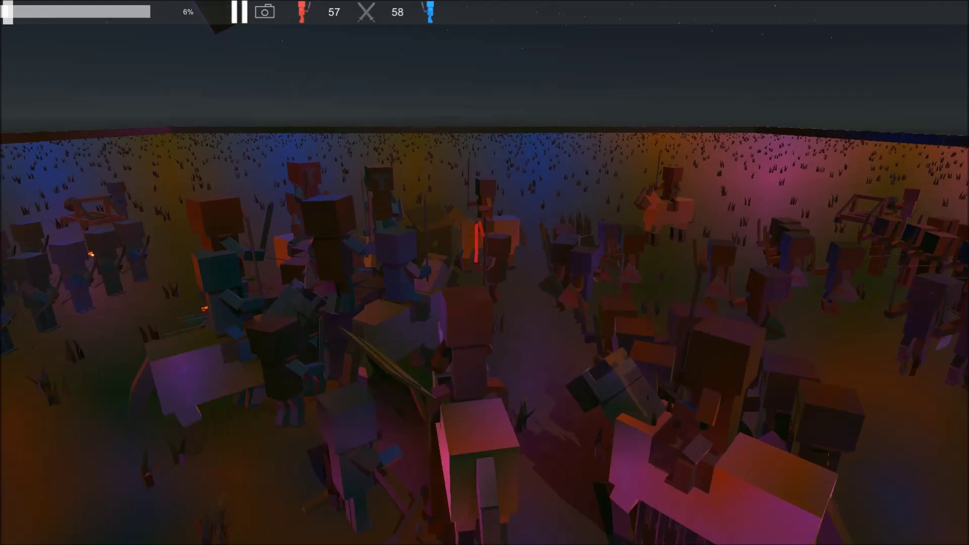
scroll(485, 272, up, 2)
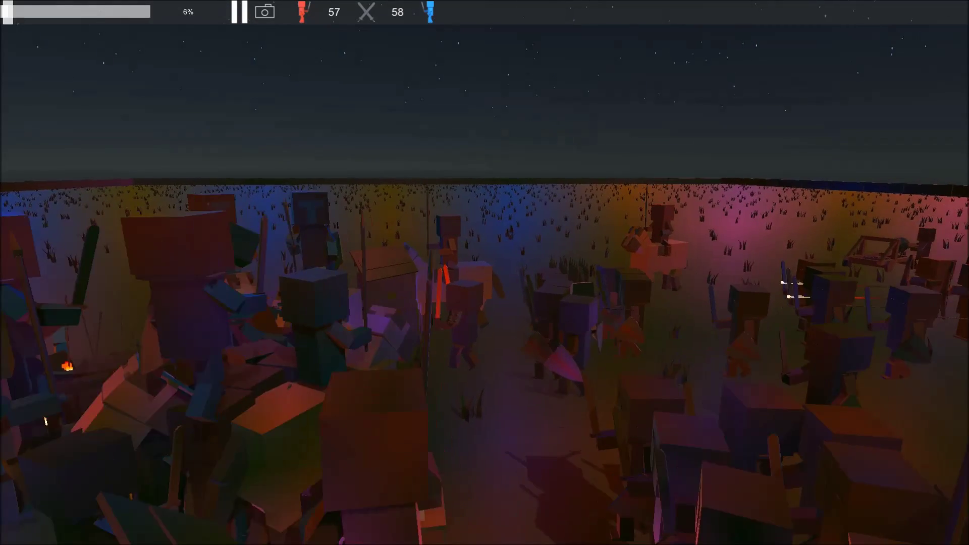
scroll(485, 272, up, 3)
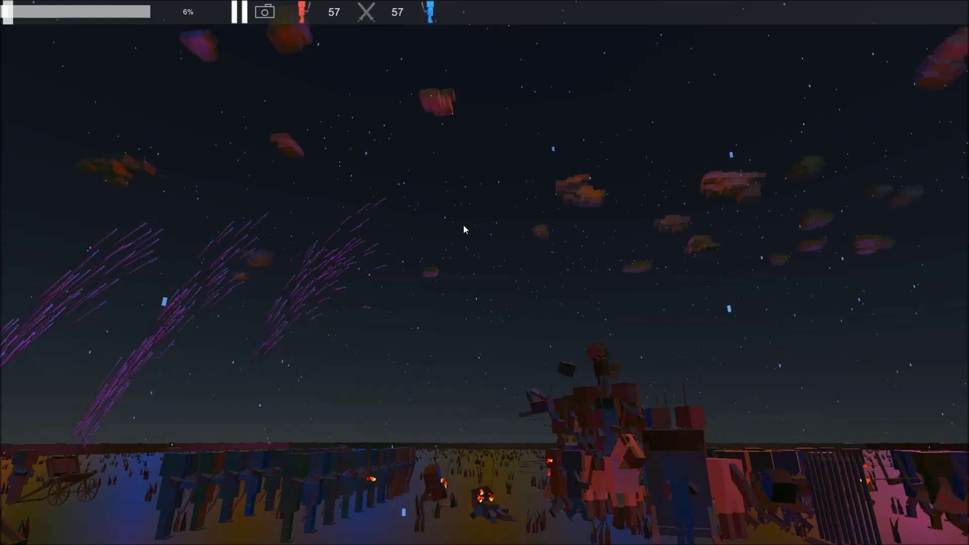
Tilt the view and move in closer on the enemy cluster and massed army
drag(464, 224, 463, 114)
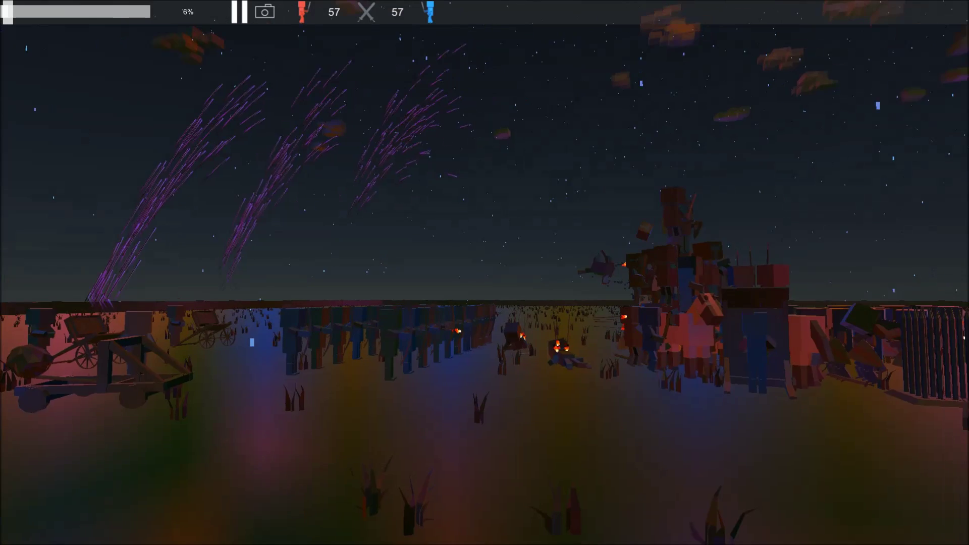
drag(681, 272, 485, 228)
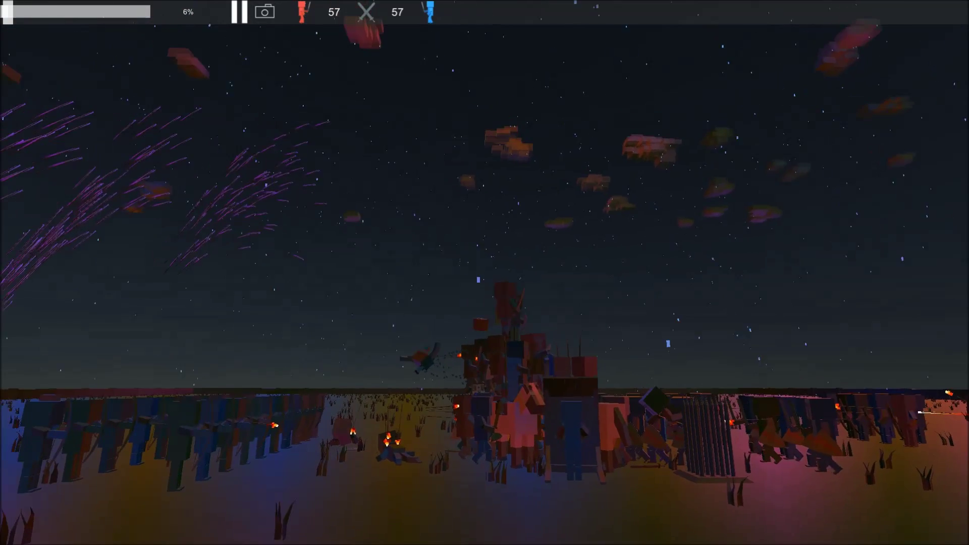
key(w)
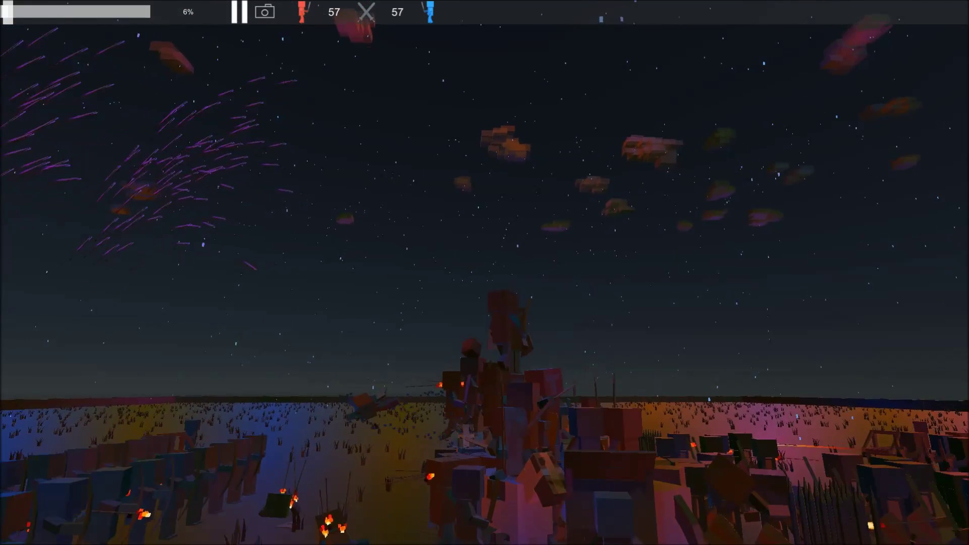
key(w)
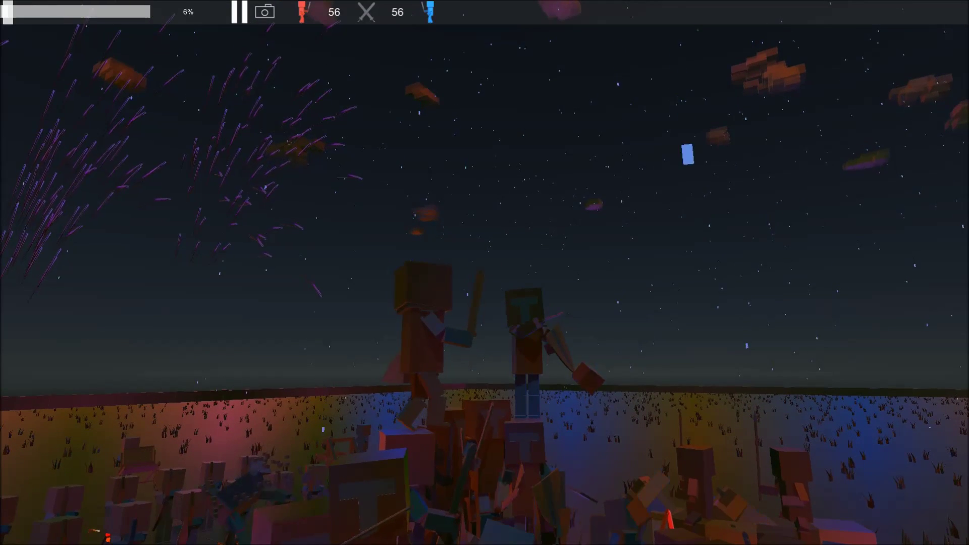
drag(486, 277, 486, 379)
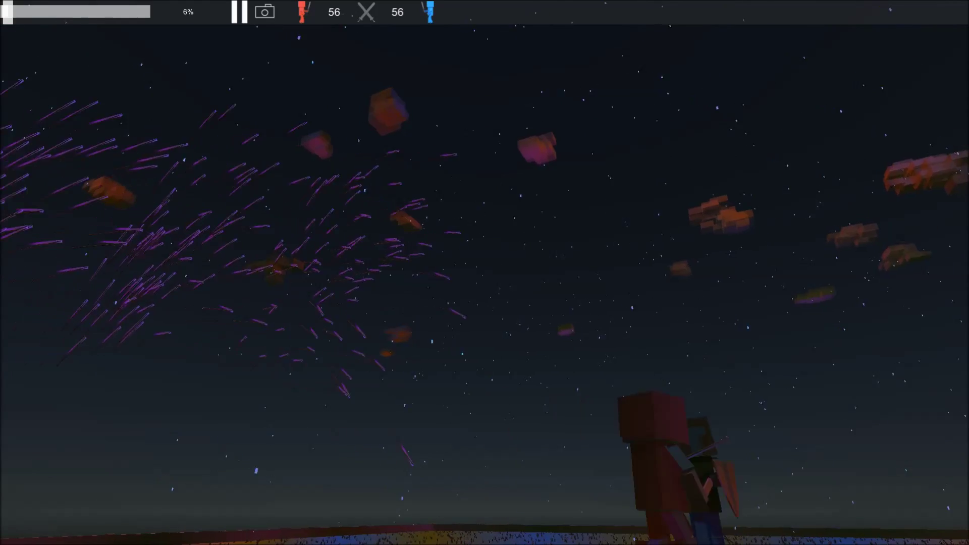
drag(485, 379, 485, 250)
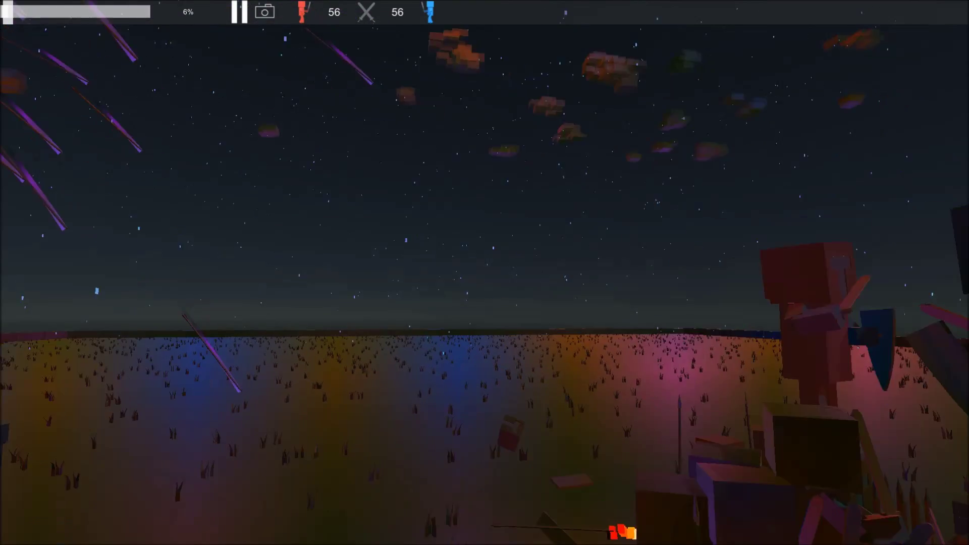
mouse_move(485, 250)
mouse_down()
mouse_move(485, 91)
mouse_move(484, 303)
mouse_up()
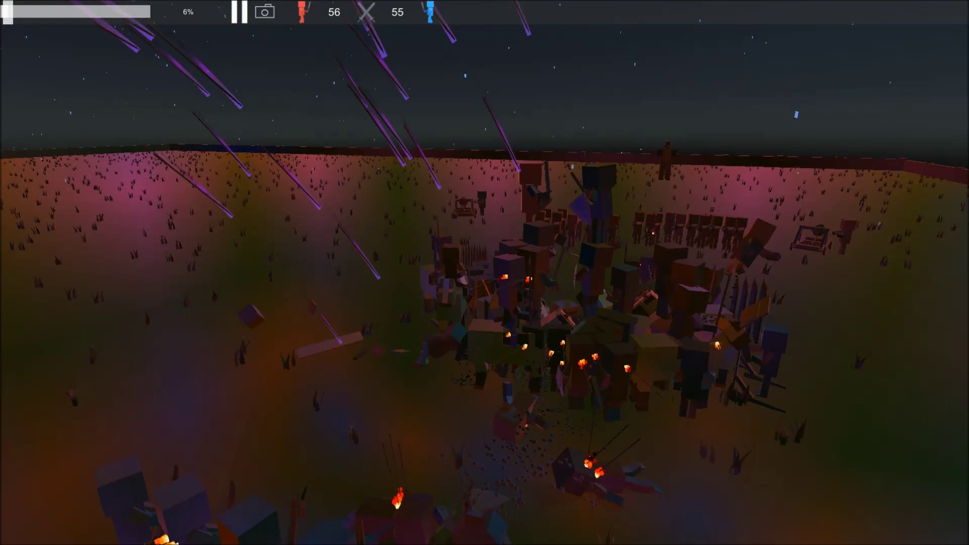
Orbit the camera around the giant unit and move in close above it
drag(485, 341, 485, 152)
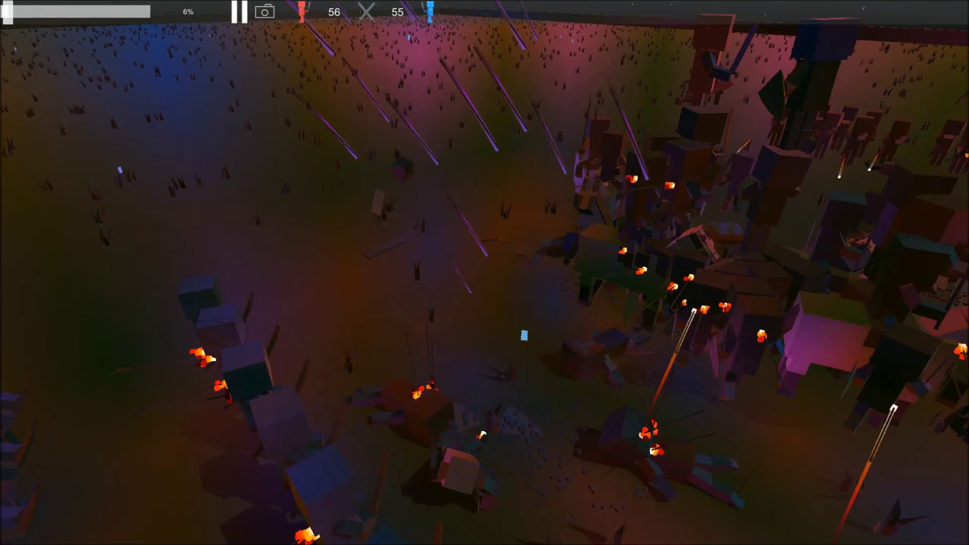
drag(484, 189, 485, 379)
drag(485, 303, 484, 242)
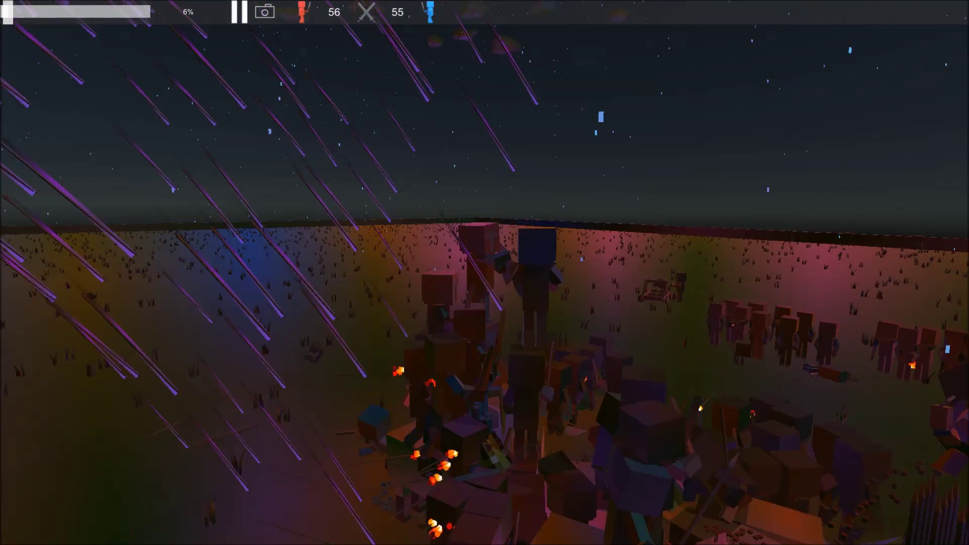
drag(484, 227, 379, 318)
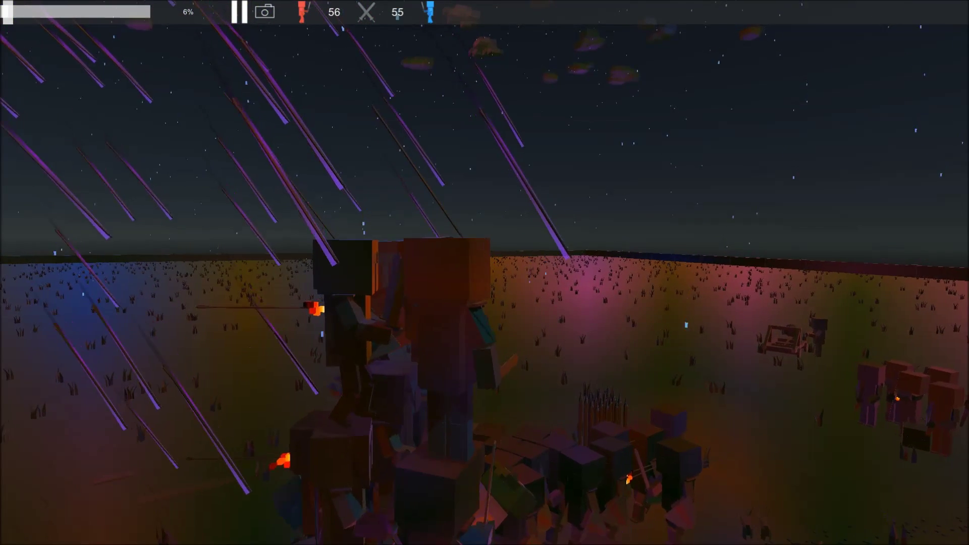
drag(424, 258, 553, 281)
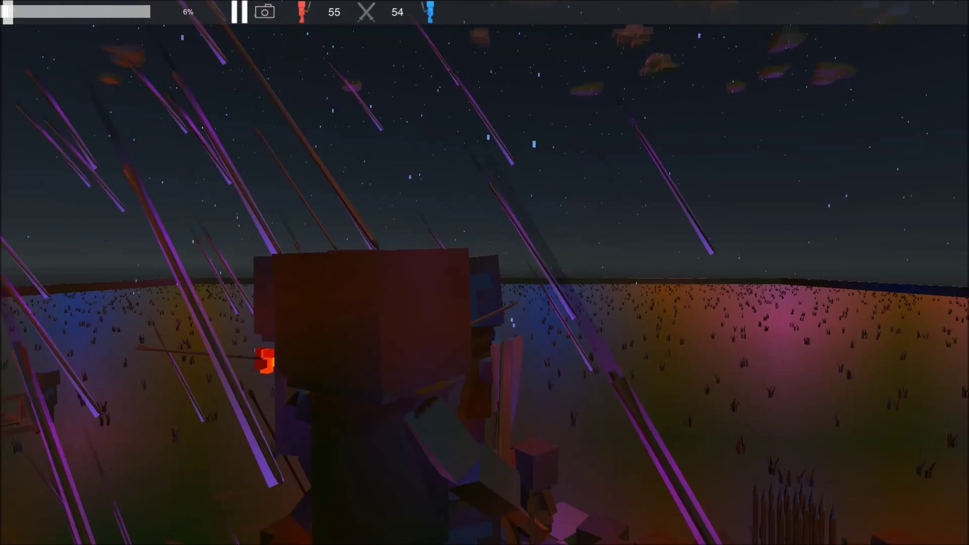
drag(484, 341, 485, 189)
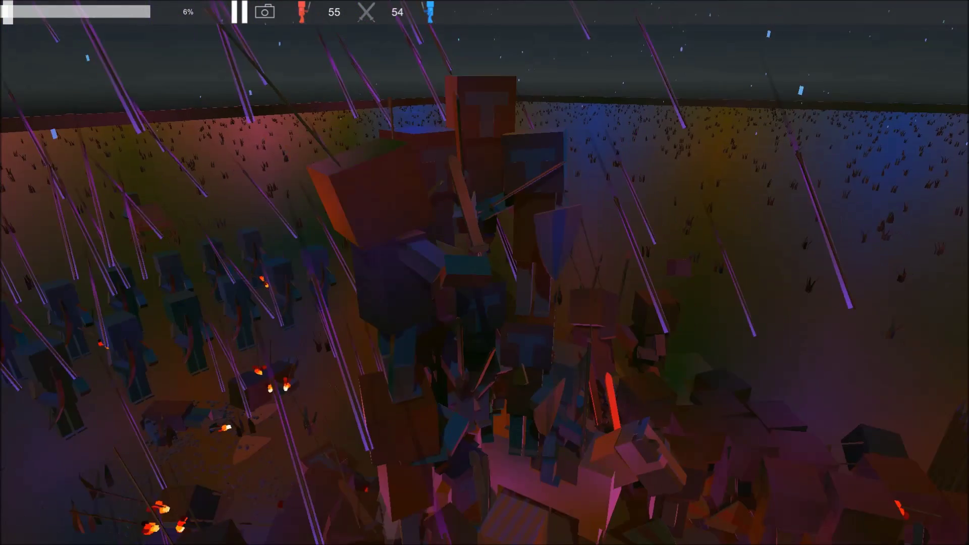
scroll(484, 272, down, 5)
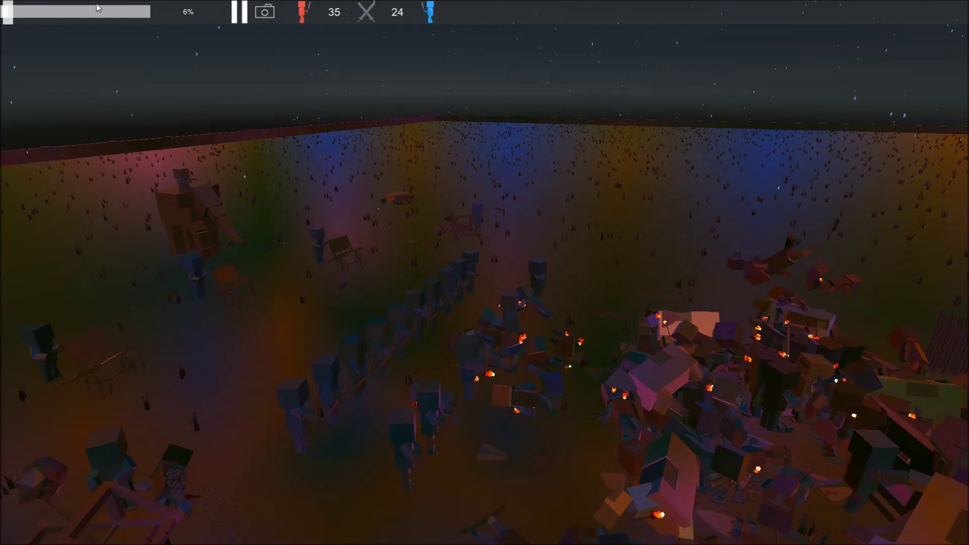
Speed up the simulation and fly the camera in close to the units
drag(7, 11, 96, 9)
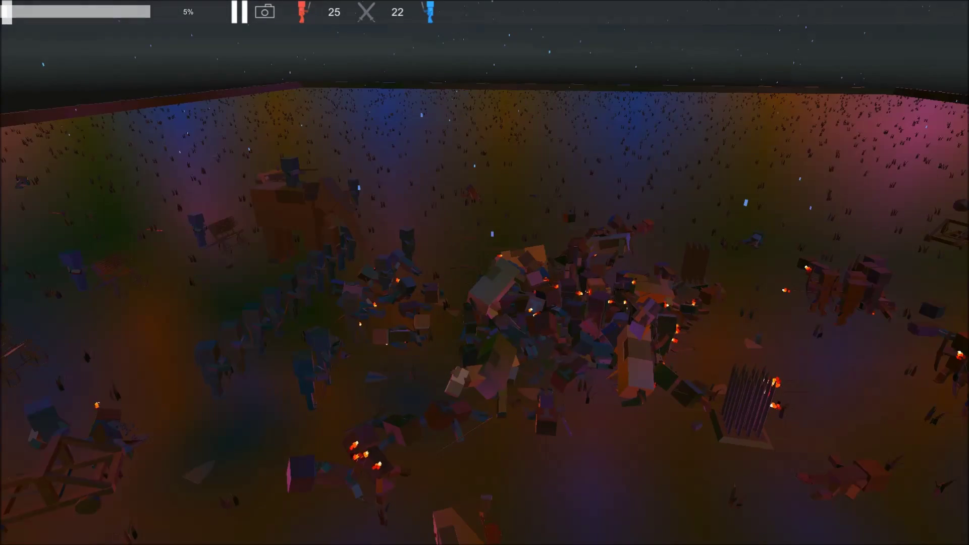
drag(603, 101, 603, 167)
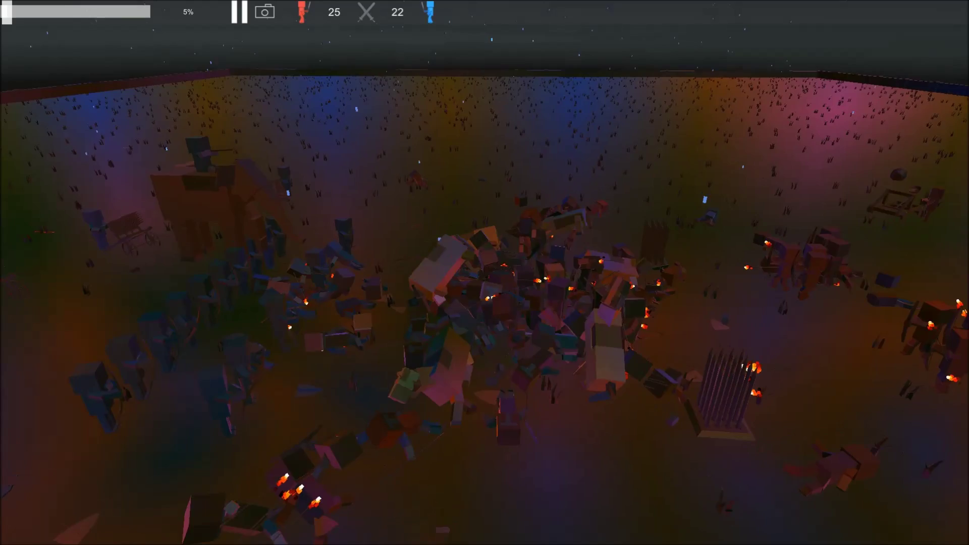
drag(485, 273, 379, 227)
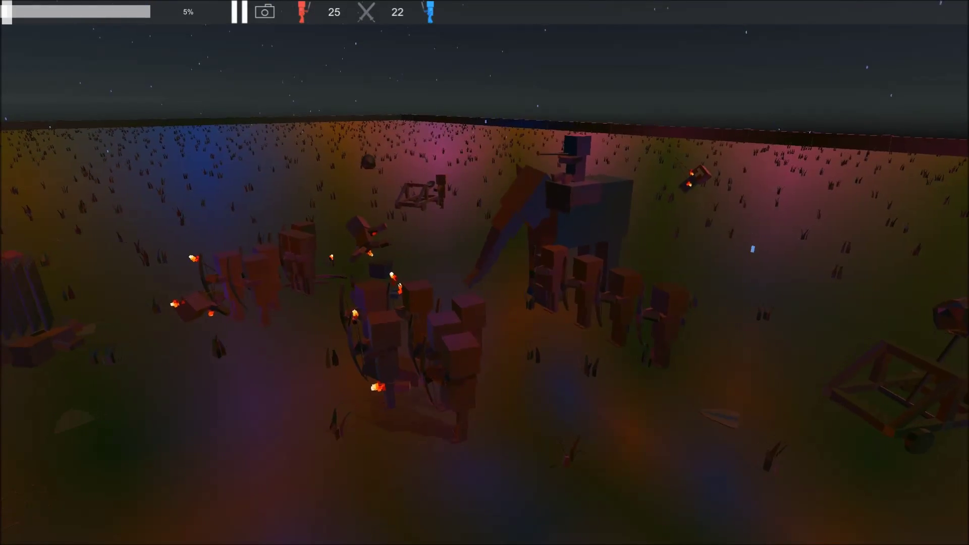
key(w)
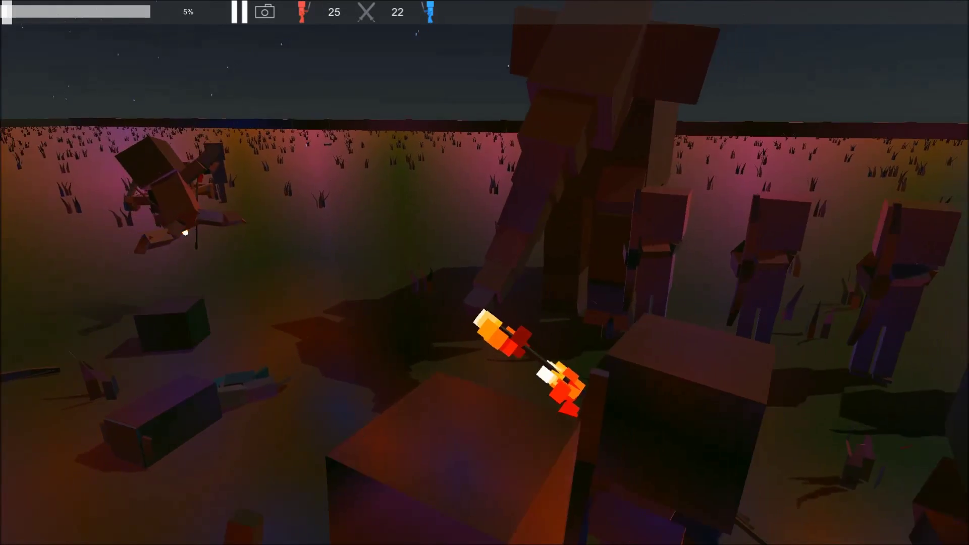
scroll(484, 273, down, 5)
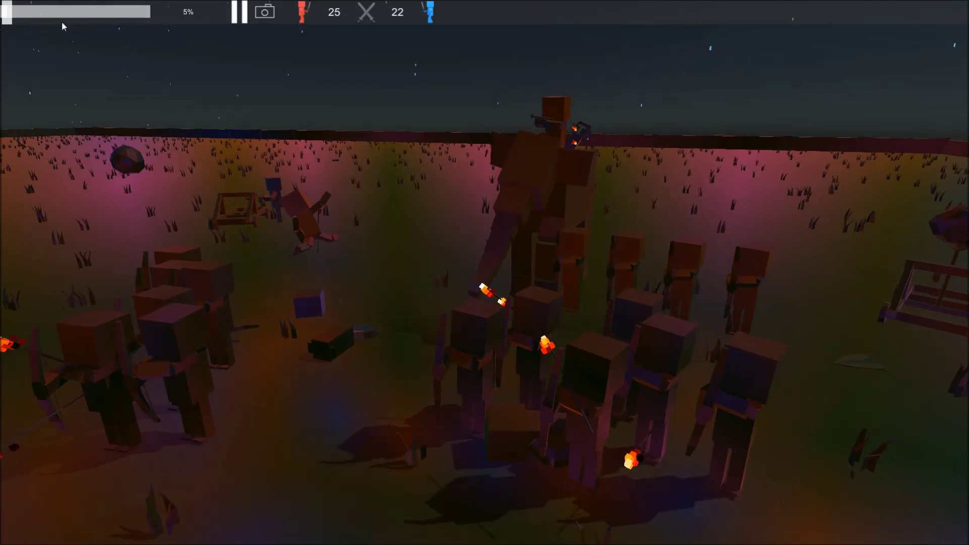
Adjust the speed, orbit above the giant unit, and slow the battle nearly to a stop
drag(22, 12, 46, 12)
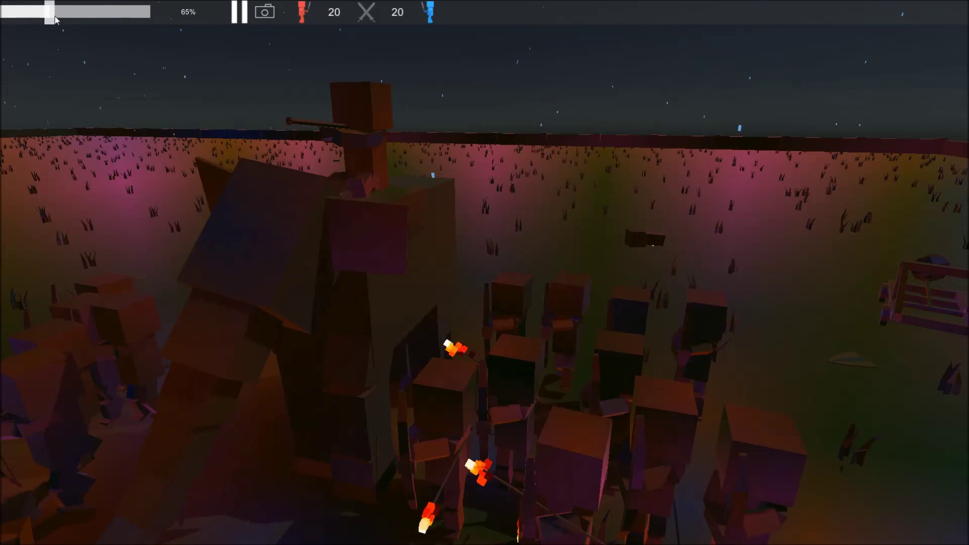
drag(52, 11, 10, 12)
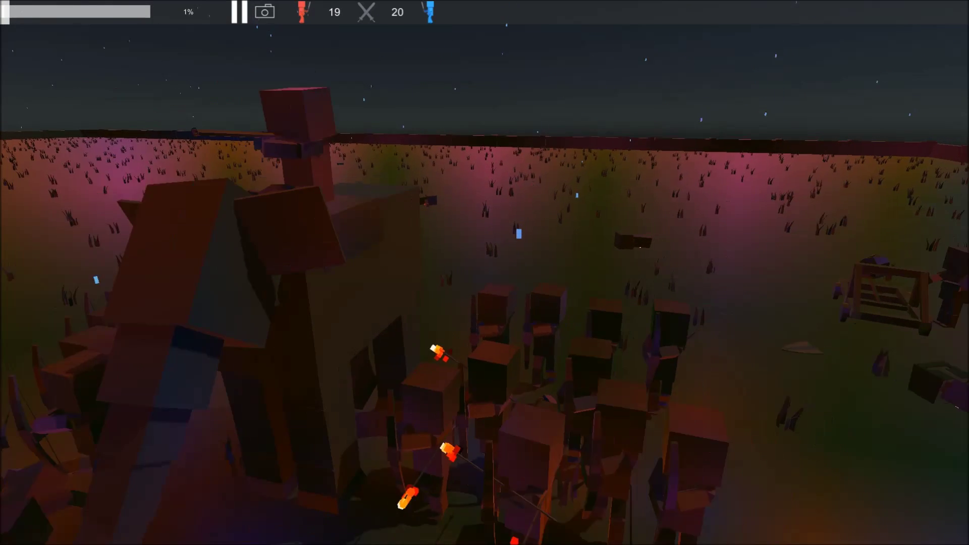
drag(555, 168, 303, 227)
drag(485, 272, 485, 272)
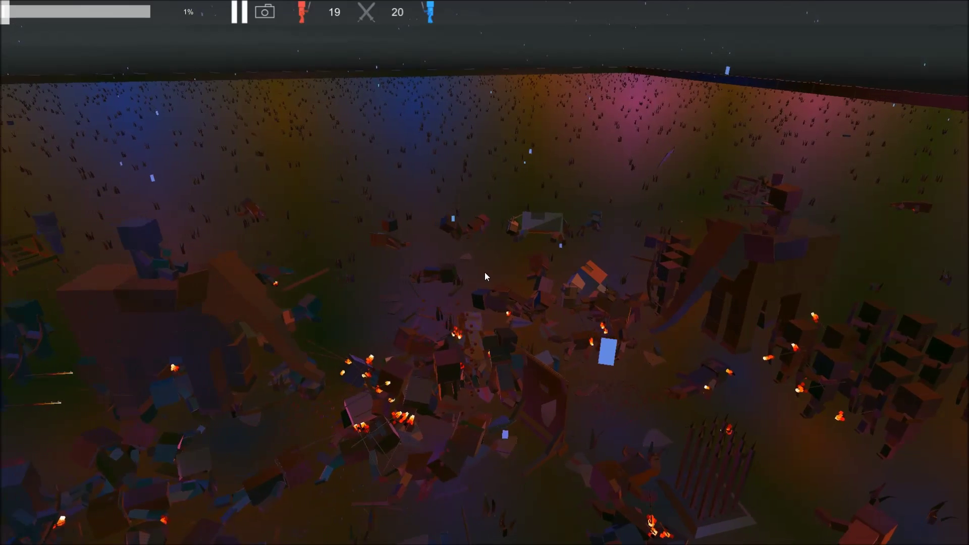
drag(485, 276, 221, 267)
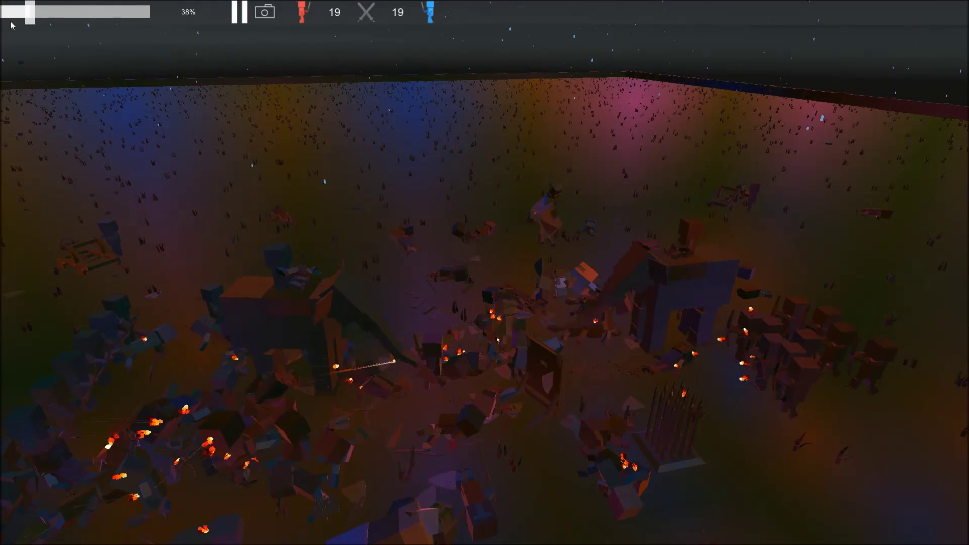
drag(32, 12, 3, 13)
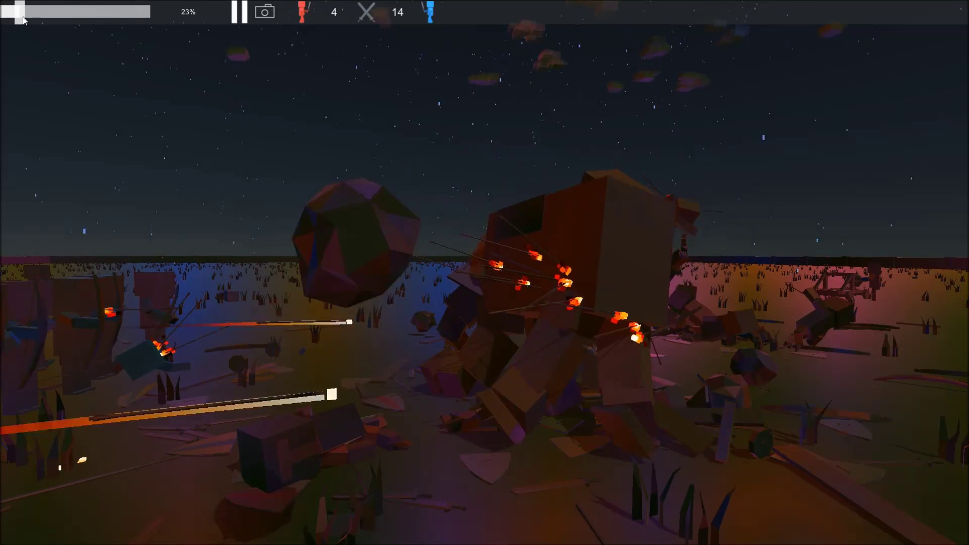
Drag the time-scale slider toward 0% while panning across the battlefield as red dwindles to one unit
drag(23, 14, 6, 13)
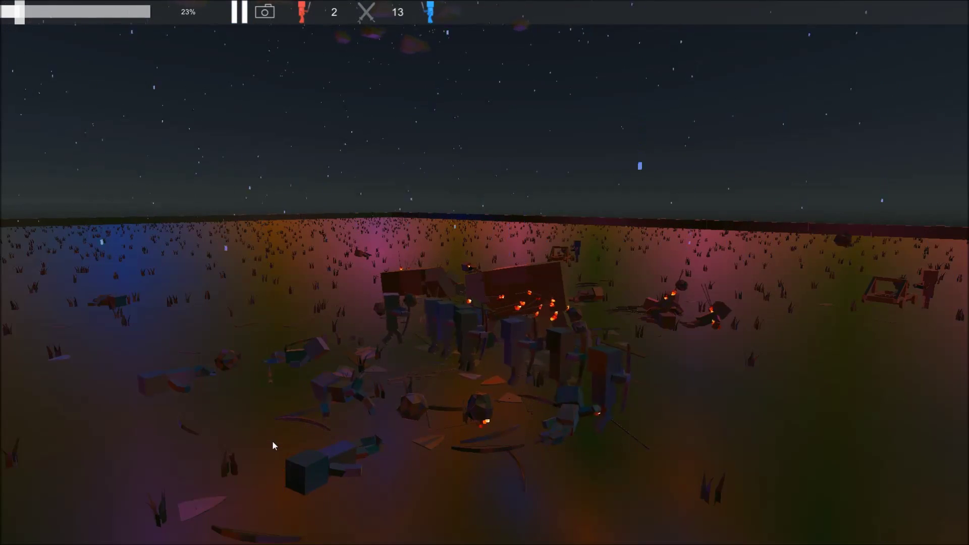
drag(272, 446, 820, 369)
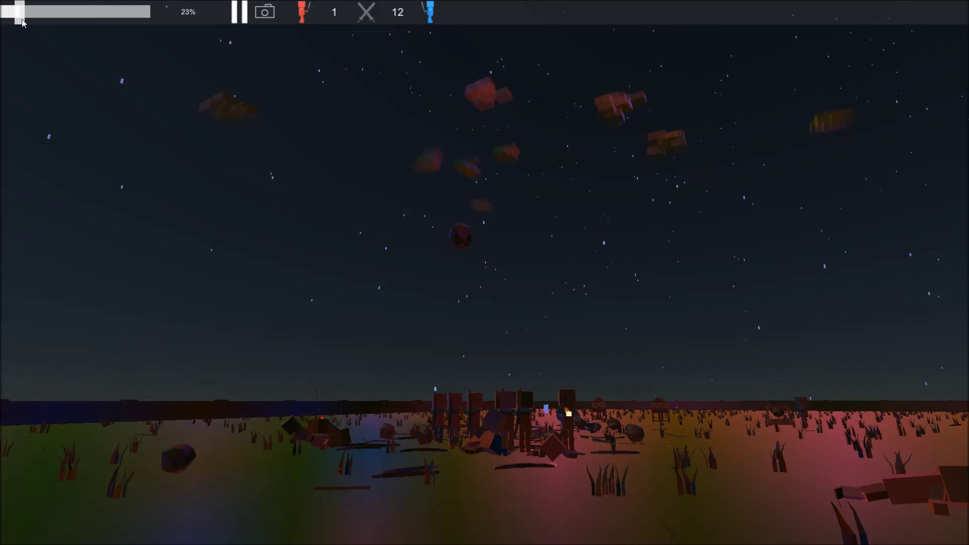
drag(17, 21, 5, 20)
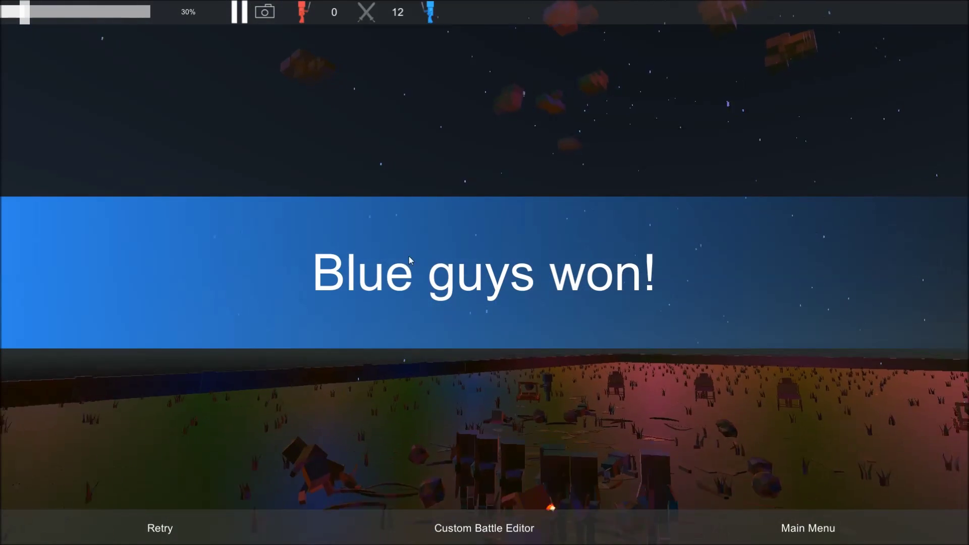
Raise the time-scale slider to 194% and swing the camera across the battlefield
drag(32, 12, 141, 12)
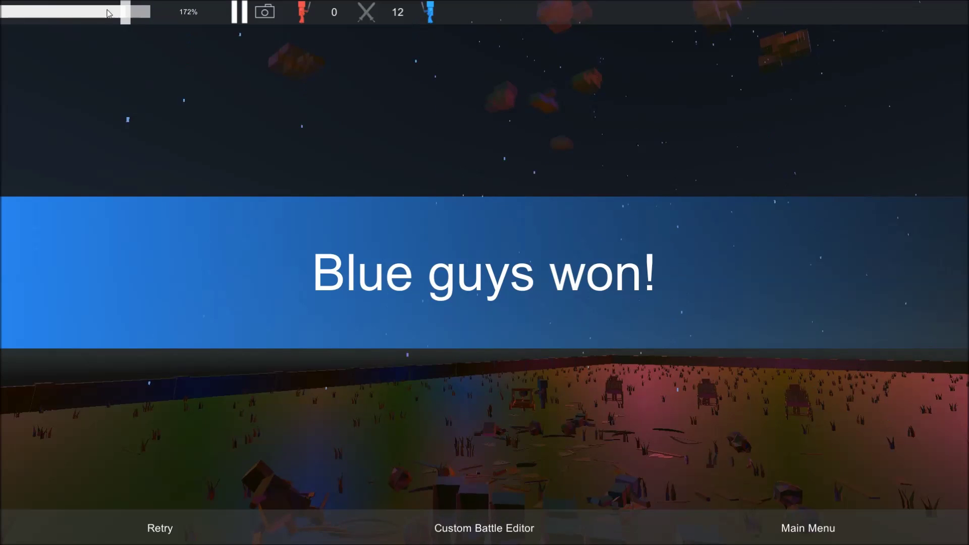
drag(163, 140, 485, 273)
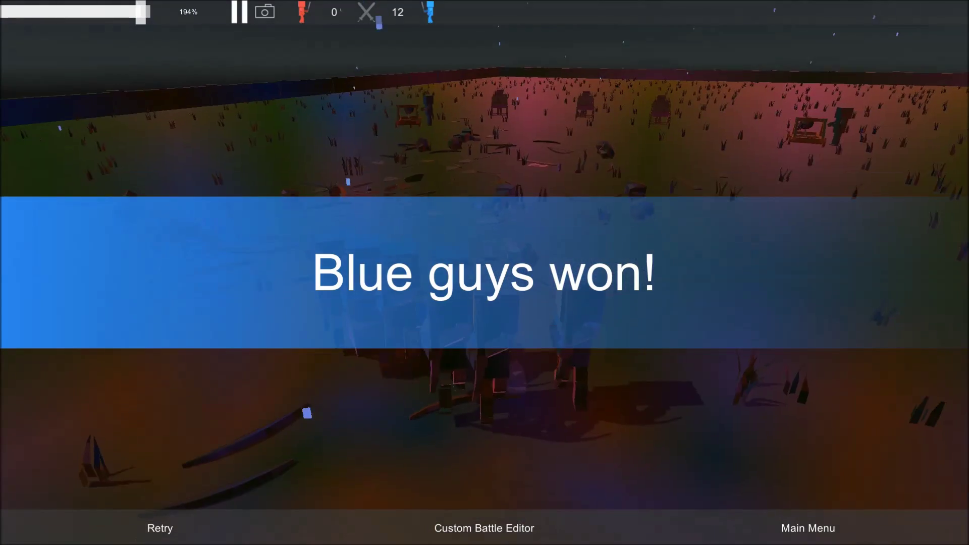